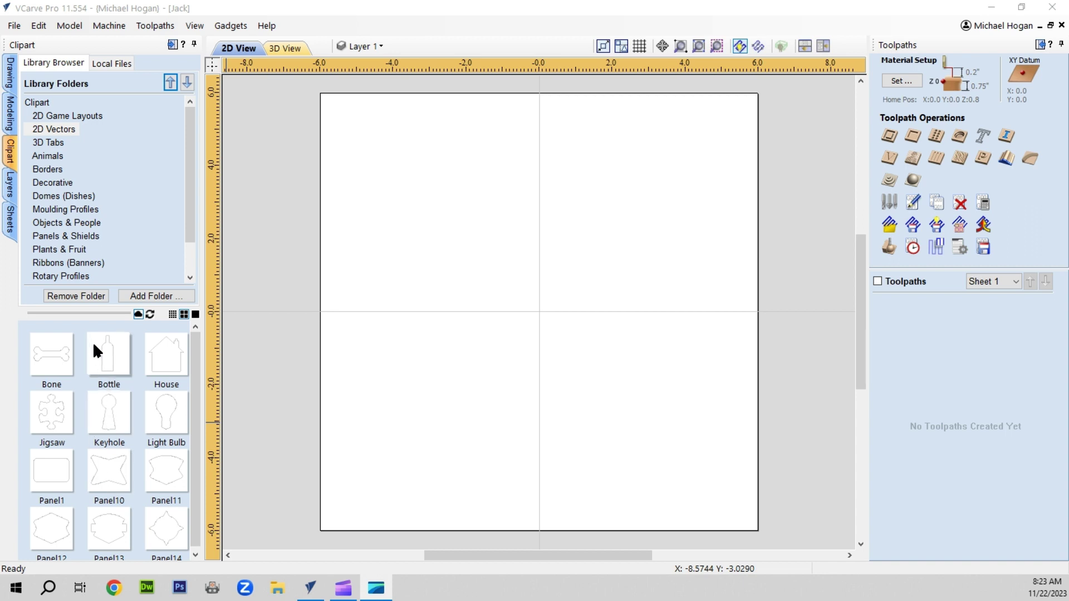
- Place the Bottle clipart on the sheet, then delete it
drag(101, 350, 533, 298)
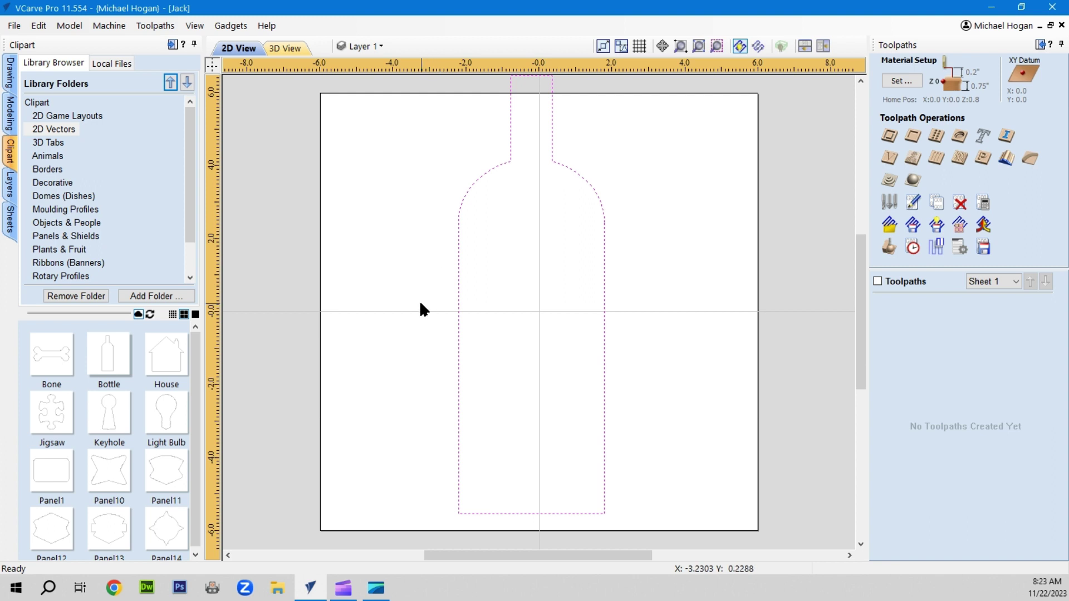
click(460, 334)
click(458, 342)
key(Delete)
- Browse the clipart list and switch to the Local Files clipart folder
scroll(150, 359, down, 5)
scroll(133, 421, down, 8)
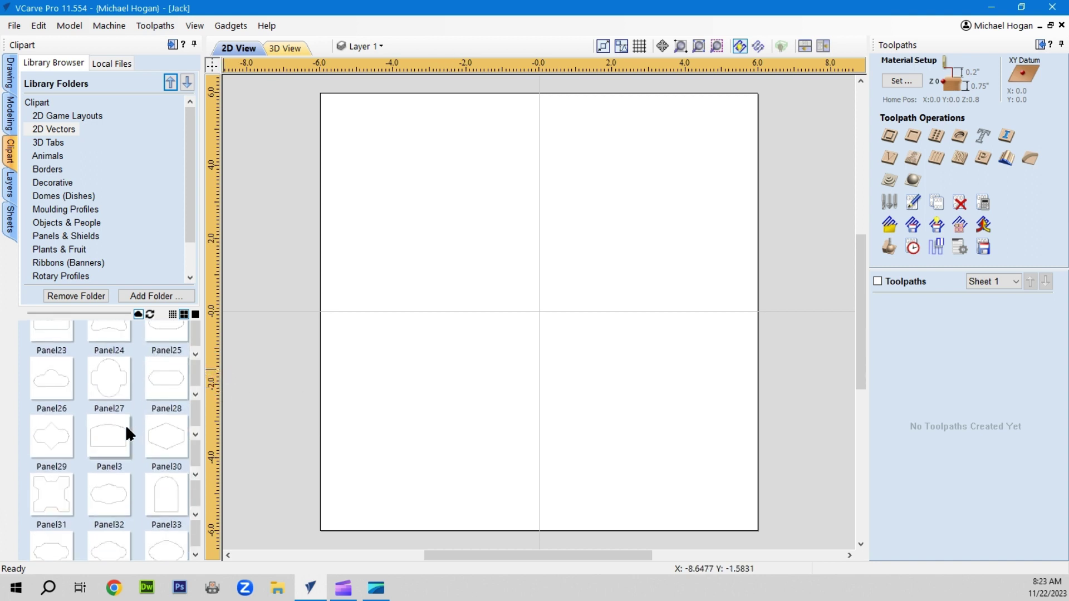
scroll(114, 432, down, 12)
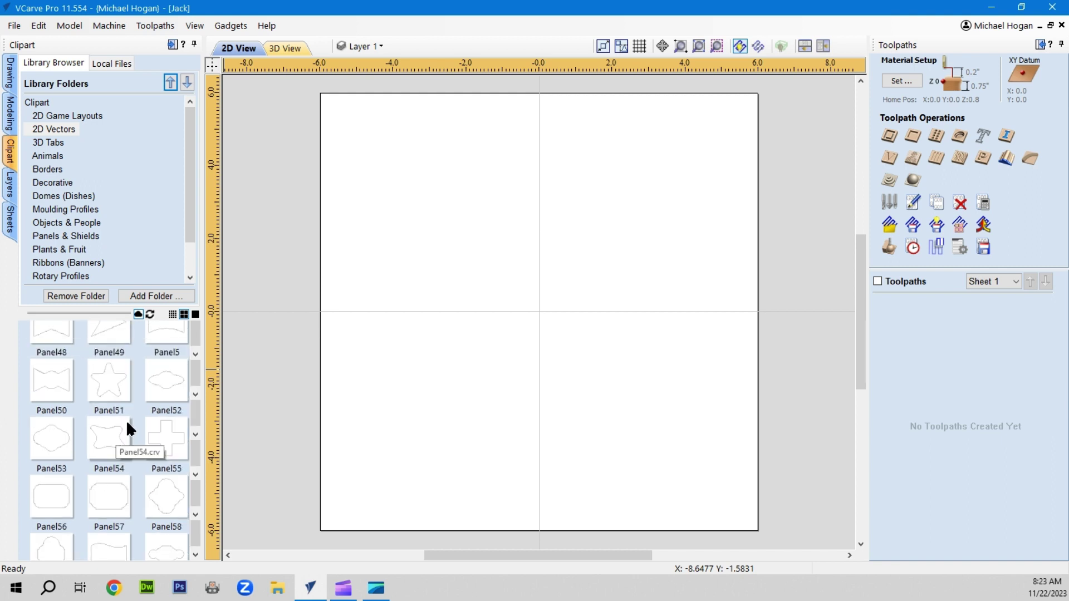
scroll(126, 419, up, 15)
scroll(125, 417, up, 10)
scroll(105, 422, up, 10)
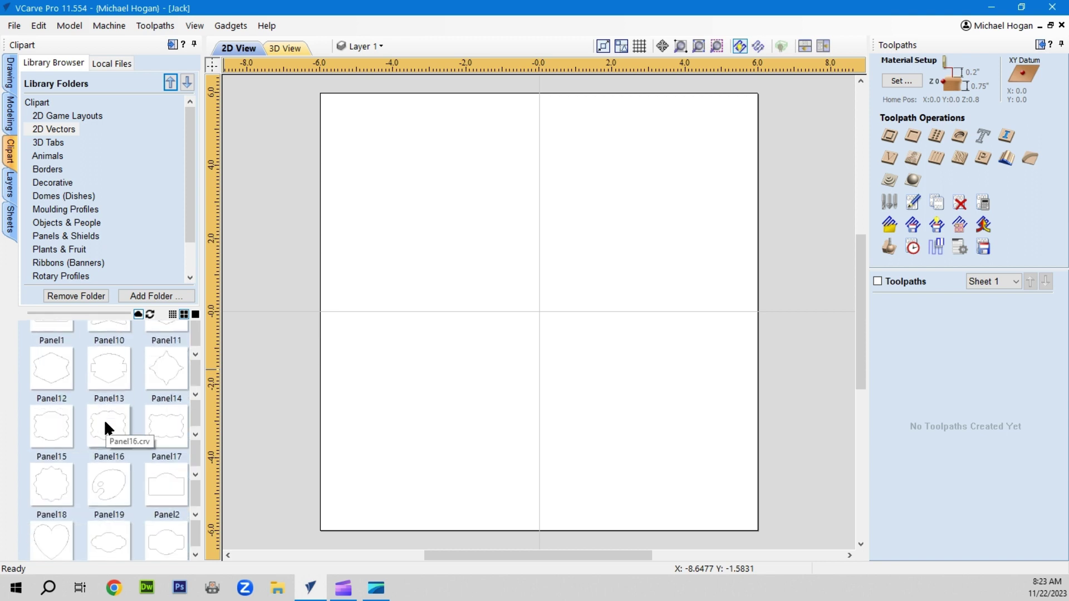
scroll(105, 424, up, 3)
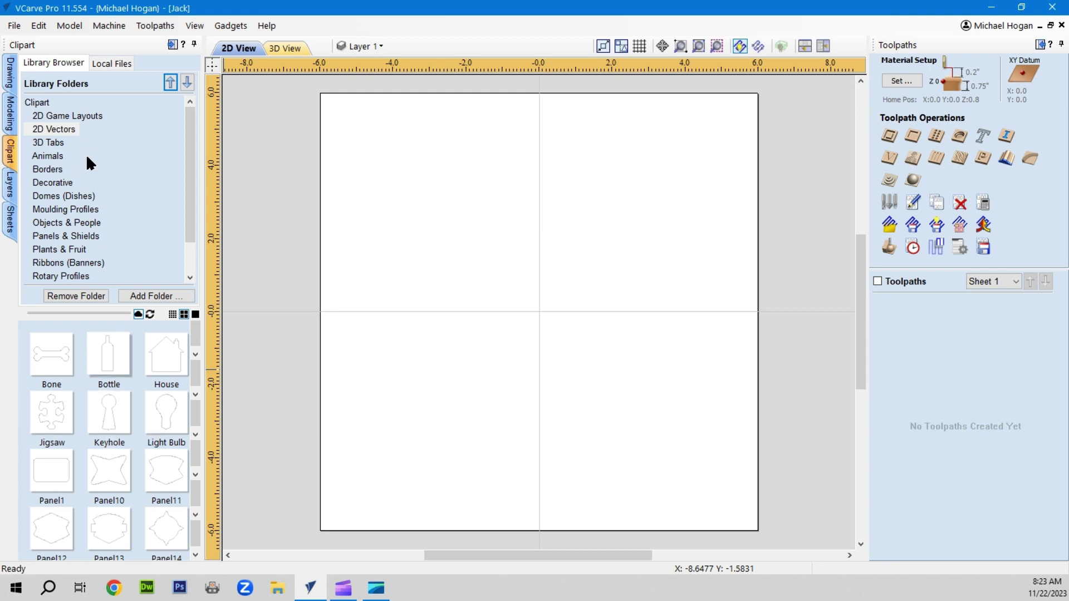
click(118, 64)
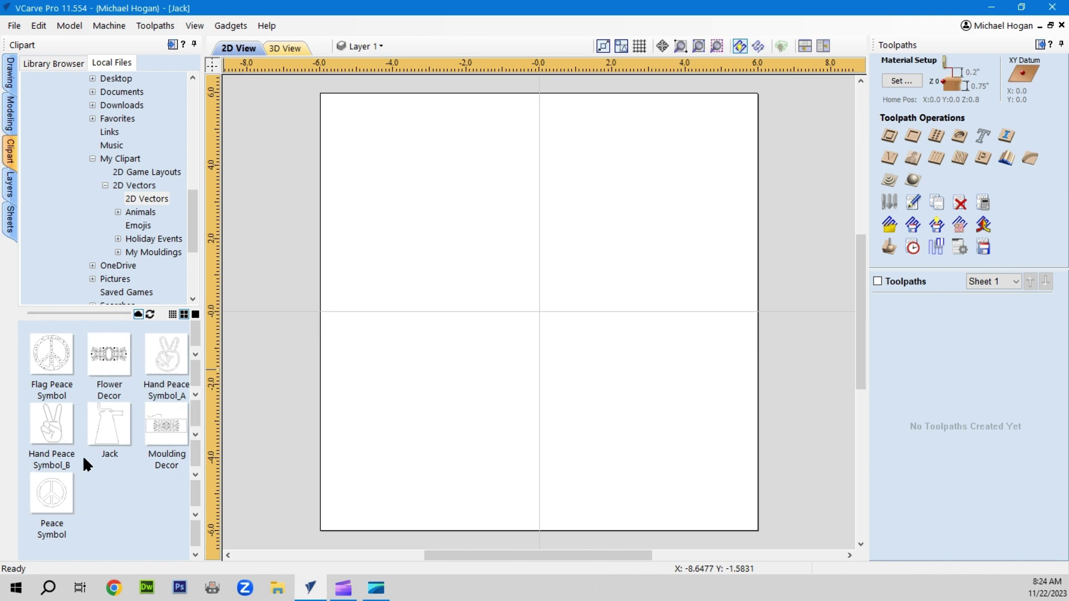
- Drag the Jack clipart onto the sheet, then delete it to leave the sheet blank
drag(105, 426, 510, 310)
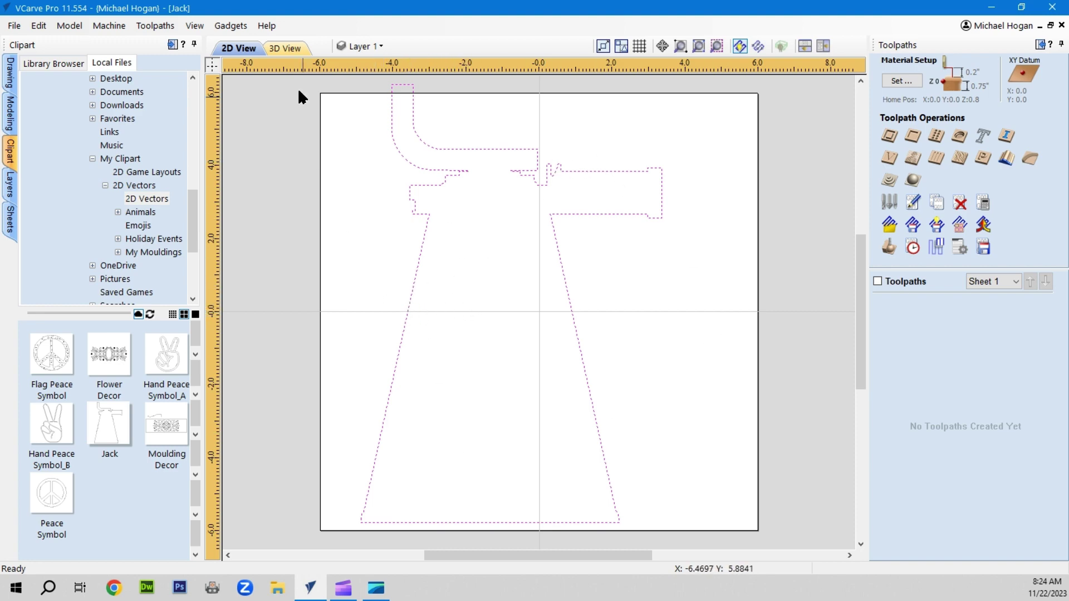
click(509, 149)
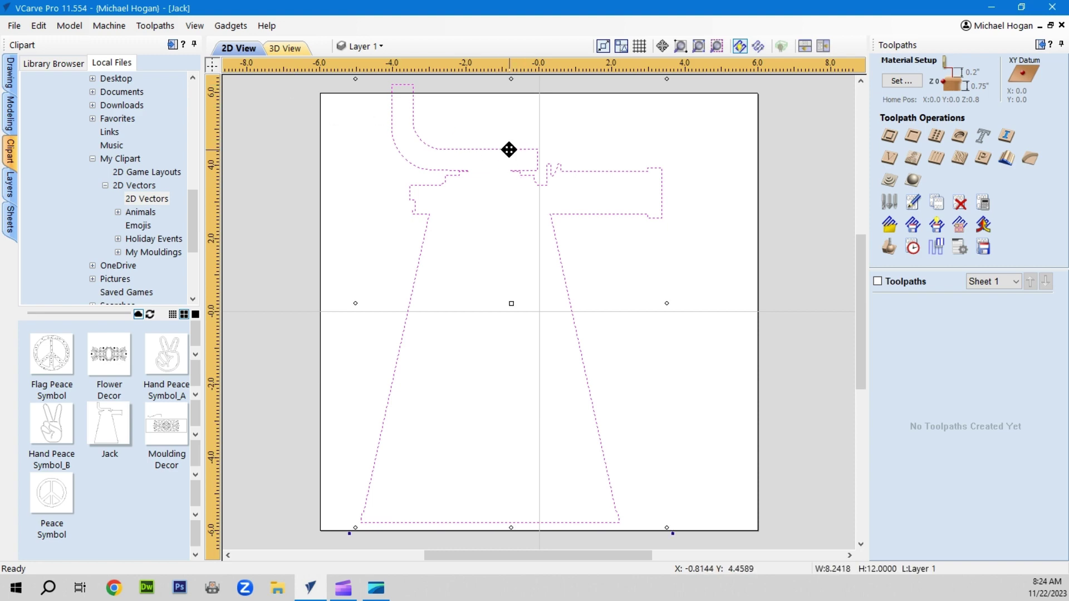
key(Delete)
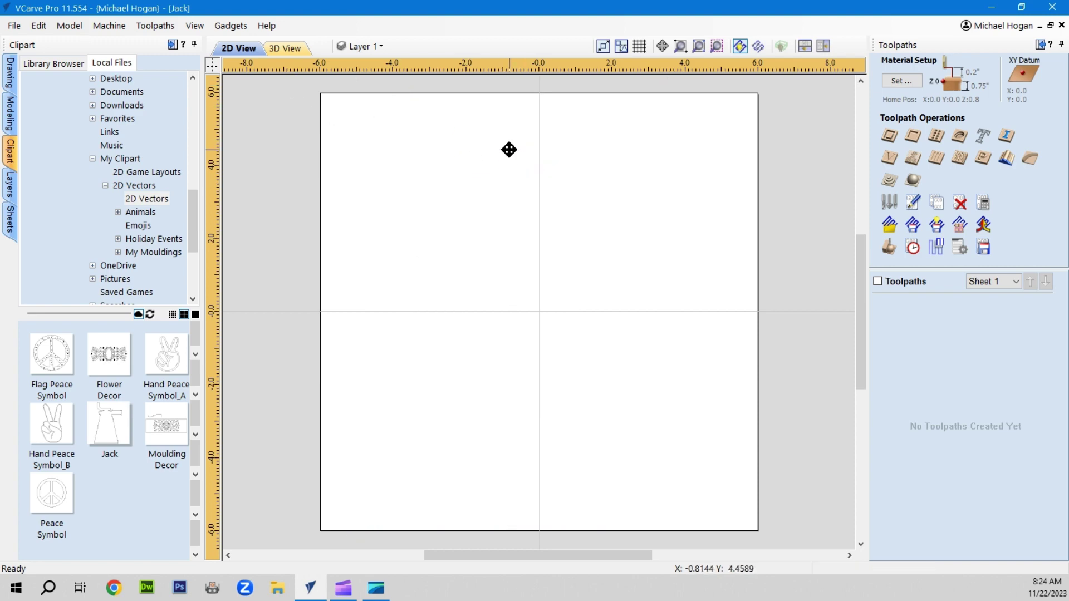
- Import Shelly Jack Assy.stl from Downloads > VCarve Files > woodworking ideas > 3D Models > Shelly Jack
click(69, 26)
click(96, 69)
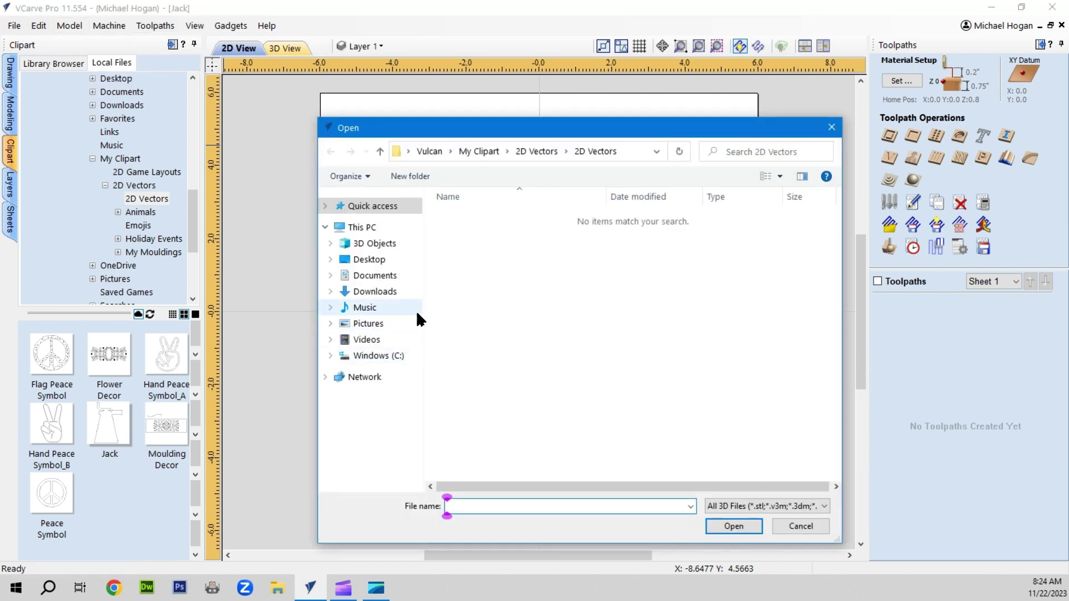
click(373, 292)
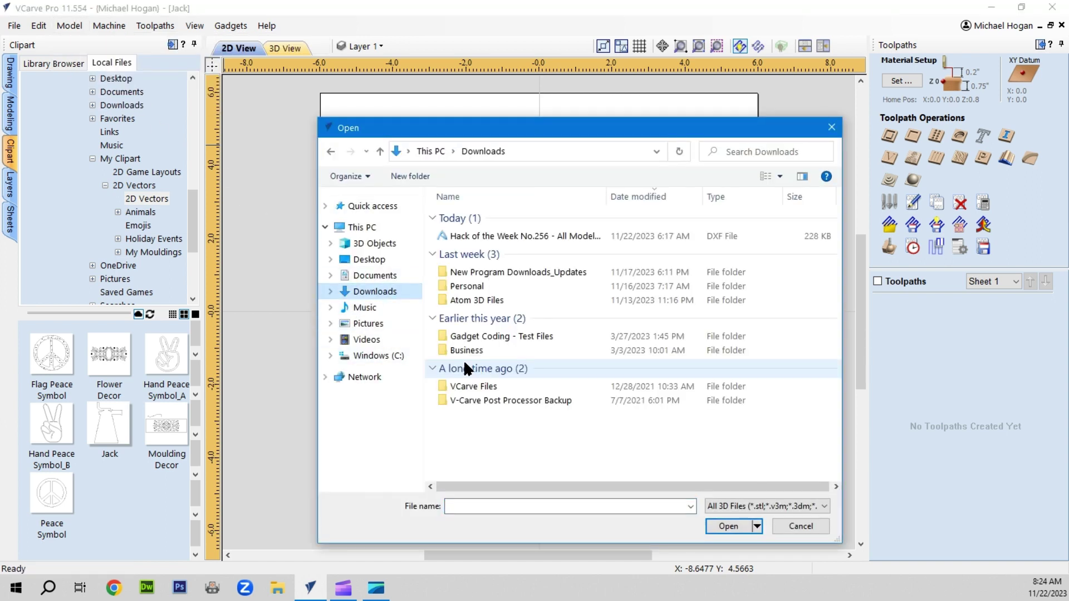
double_click(469, 384)
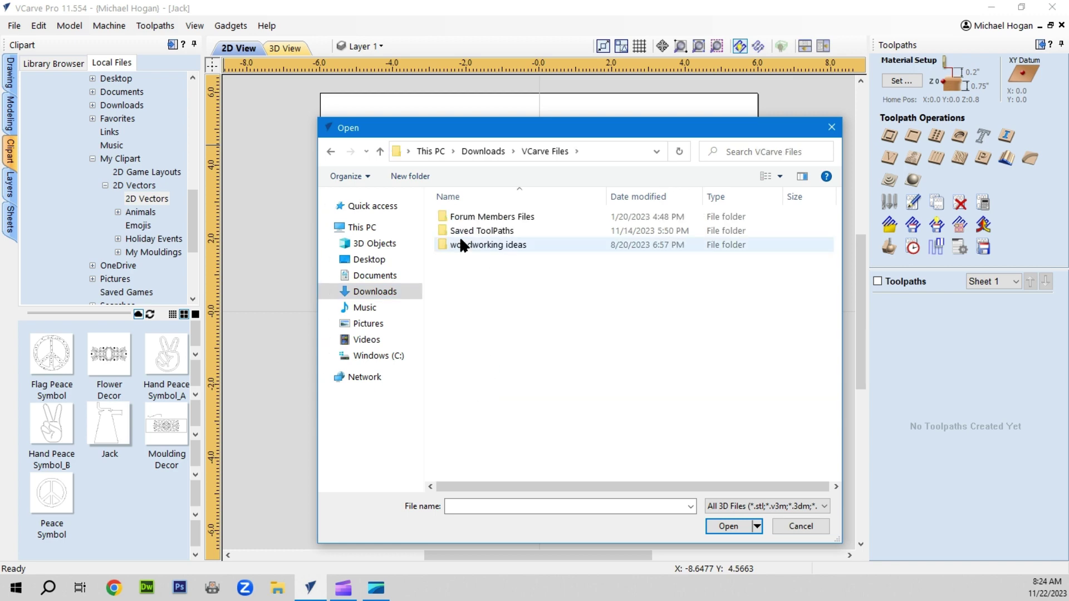
double_click(460, 243)
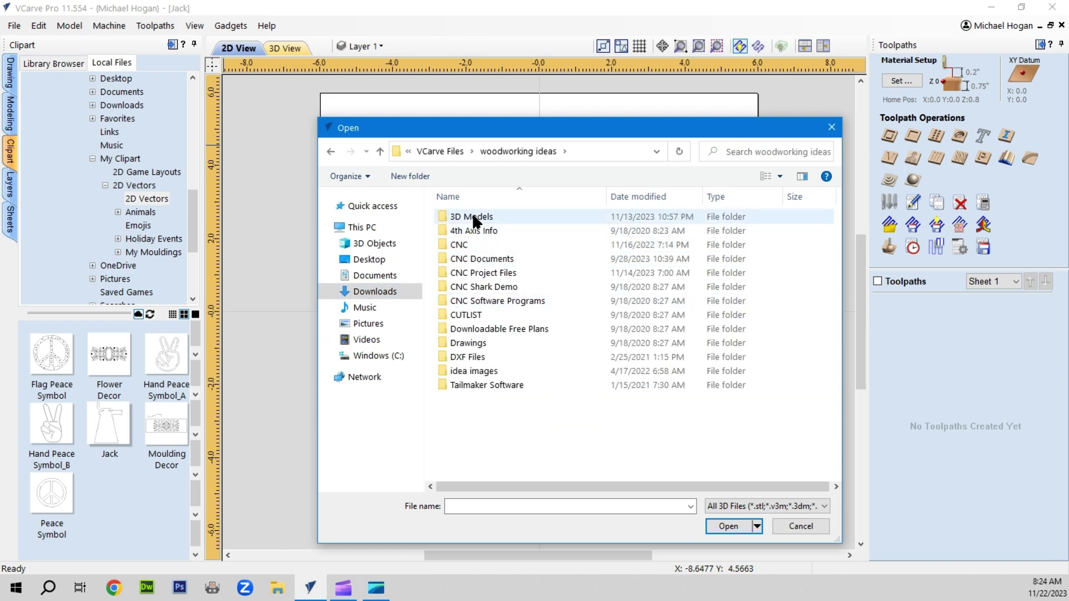
double_click(473, 216)
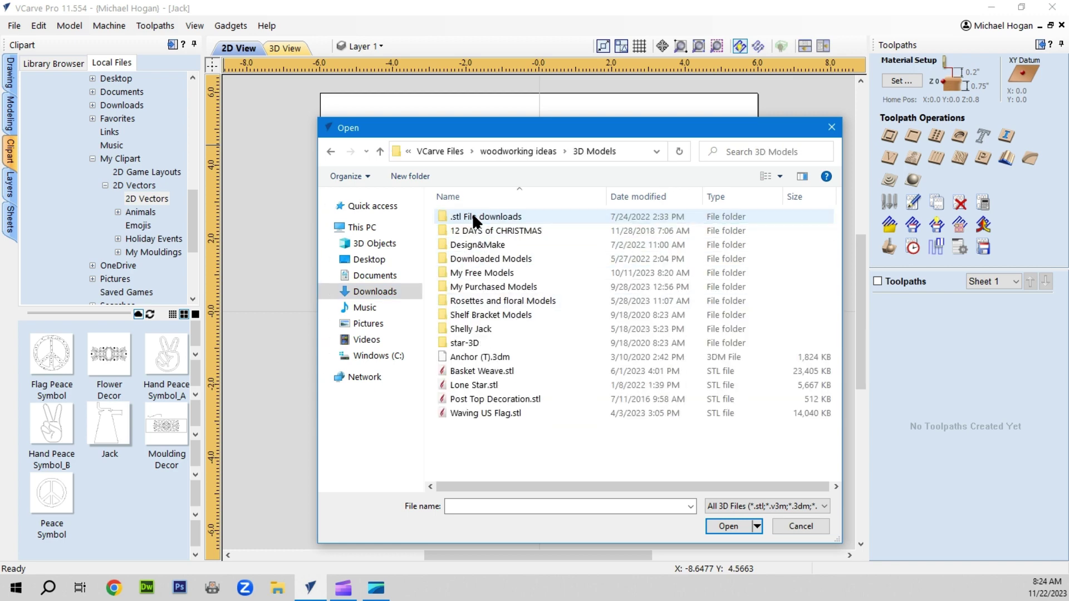
click(466, 330)
double_click(468, 331)
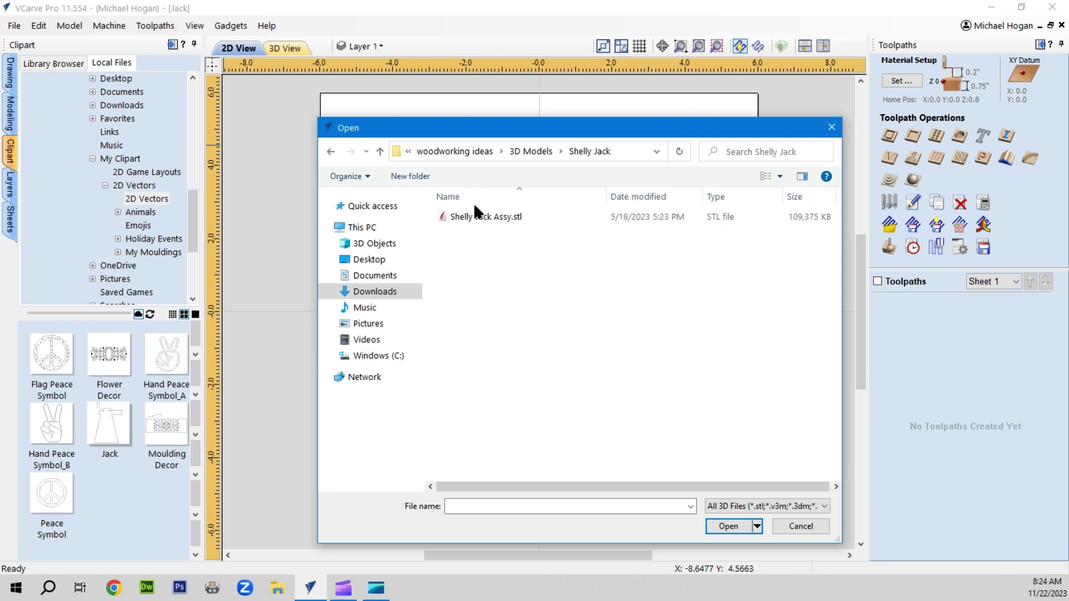
click(482, 218)
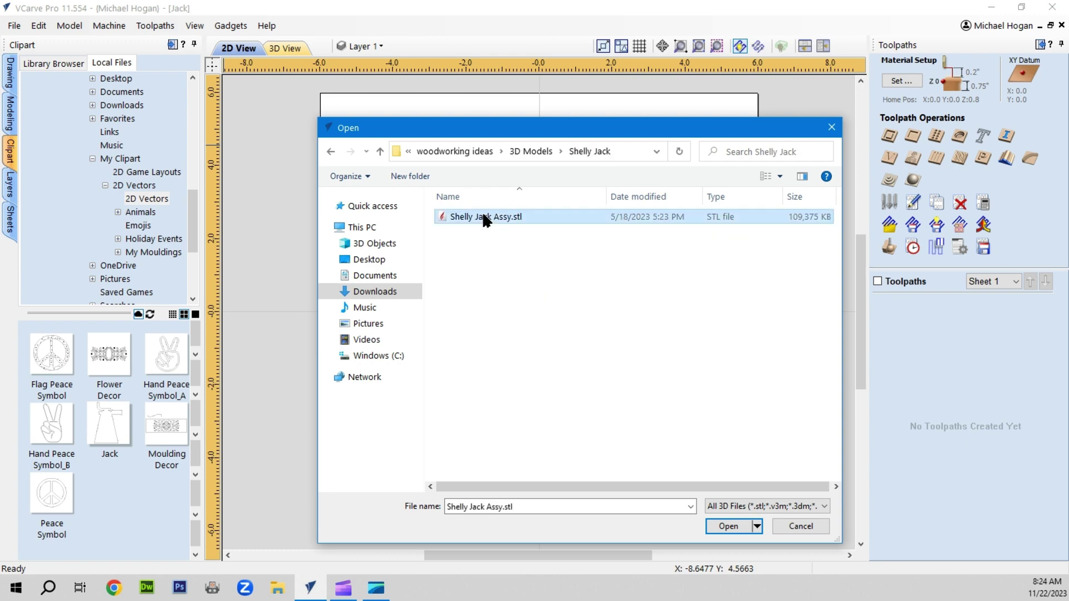
click(740, 522)
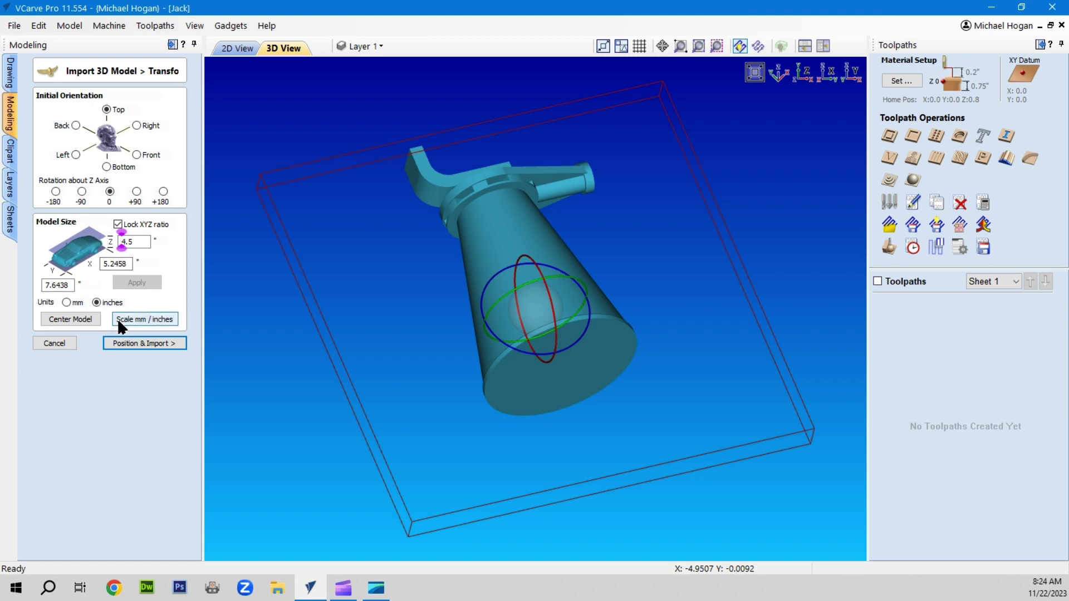
- Centre the Shelly Jack Assy model and import it at 2.25 depth below top
click(77, 319)
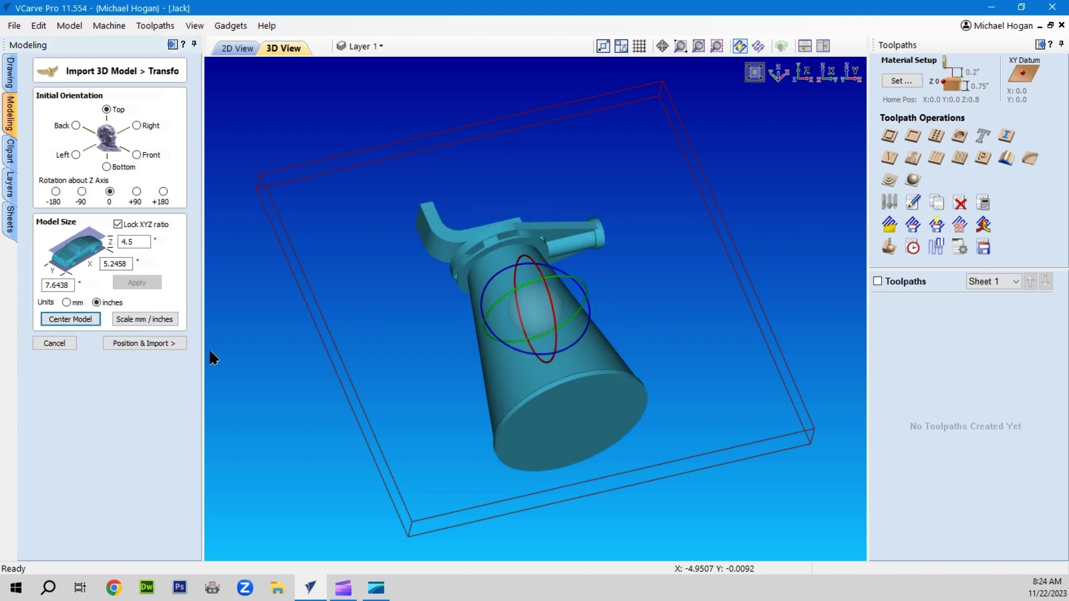
click(147, 346)
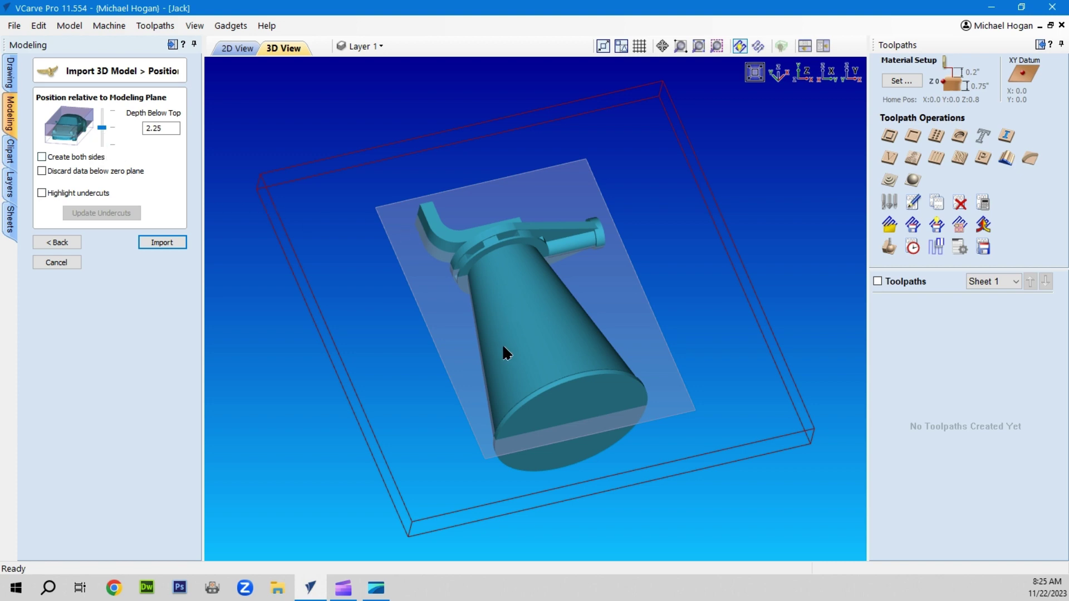
click(152, 240)
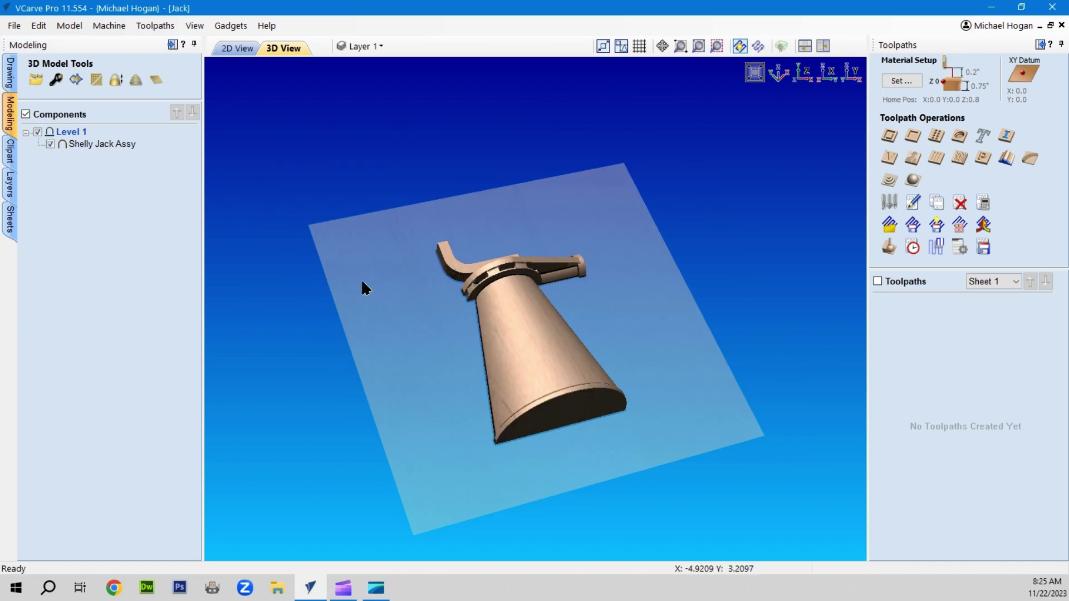
- In 2D view, trace a vector boundary around the Shelly Jack Assy component
click(238, 48)
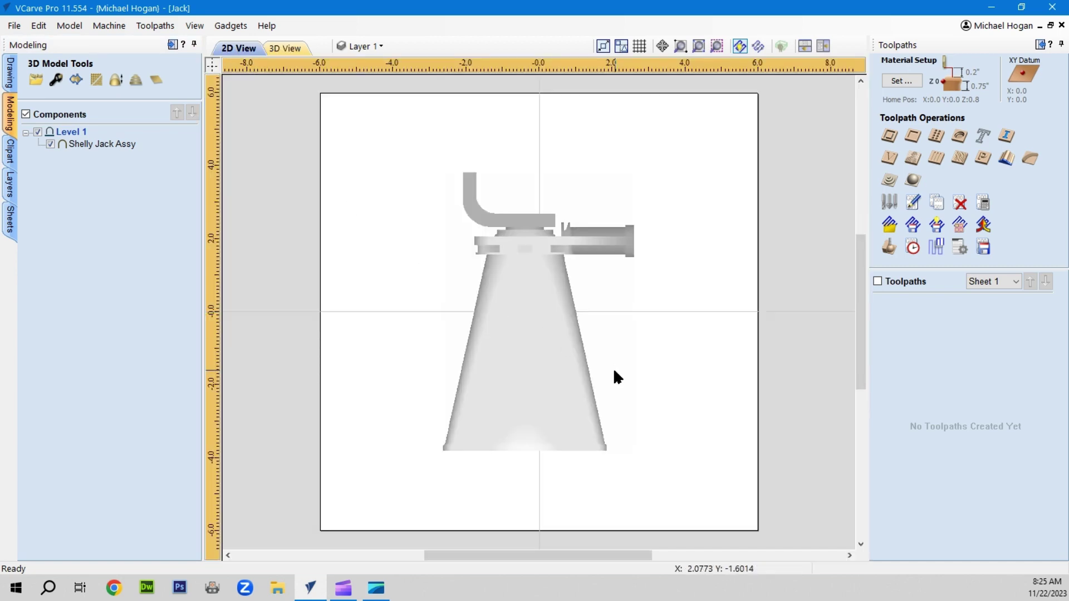
click(551, 362)
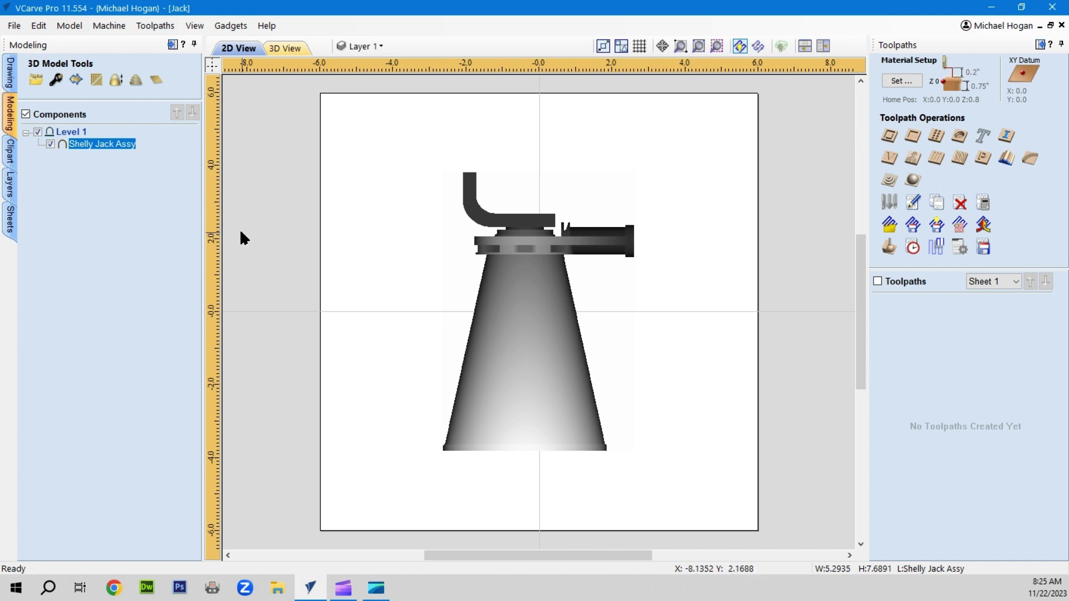
click(76, 80)
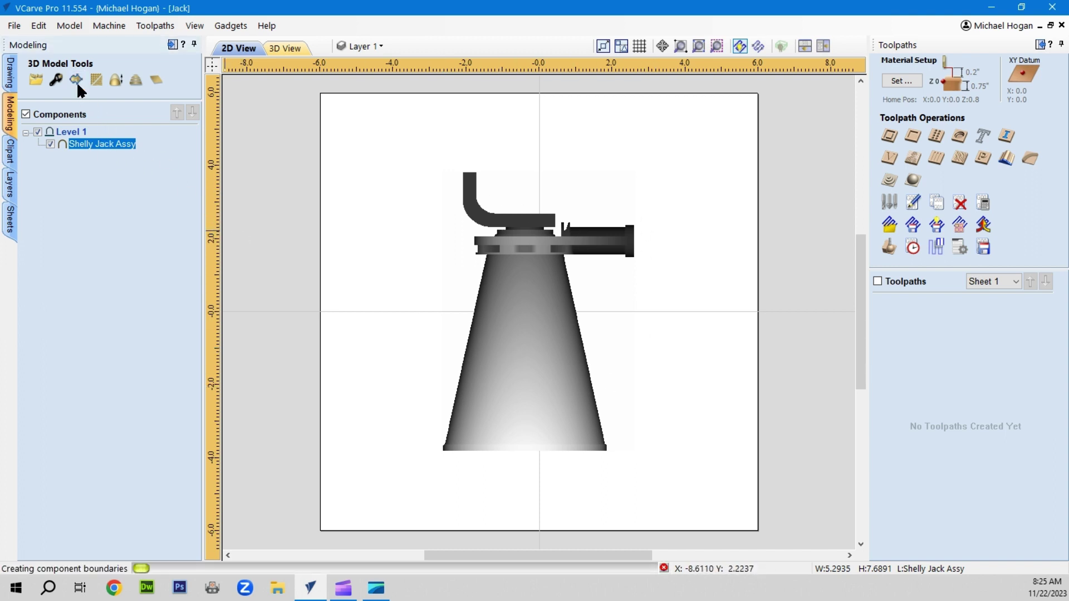
click(539, 369)
- Delete the Shelly Jack Assy layer together with its 3D model data
right_click(536, 369)
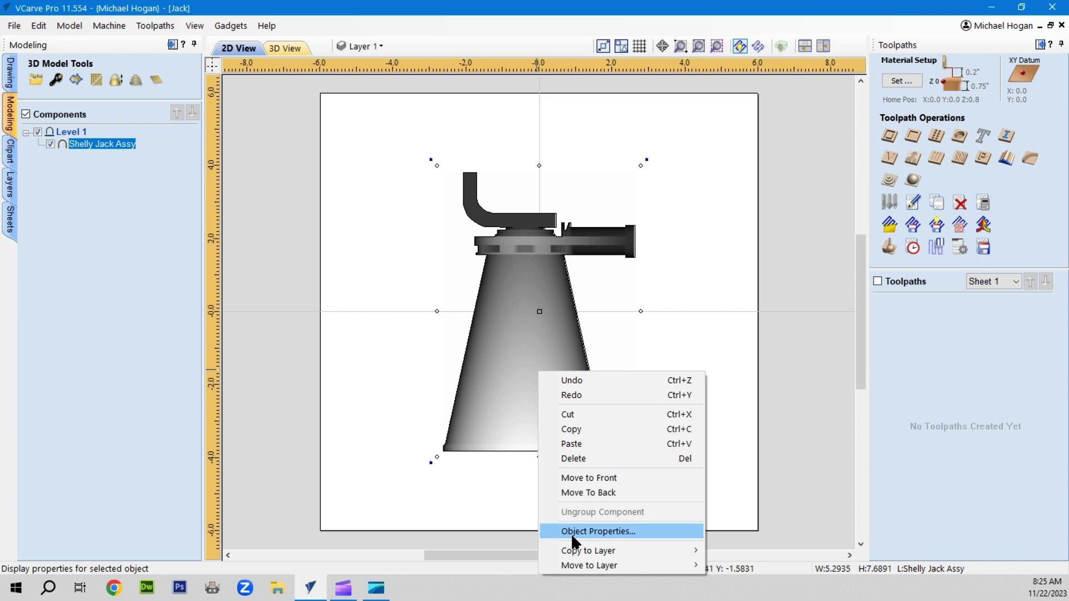
click(528, 348)
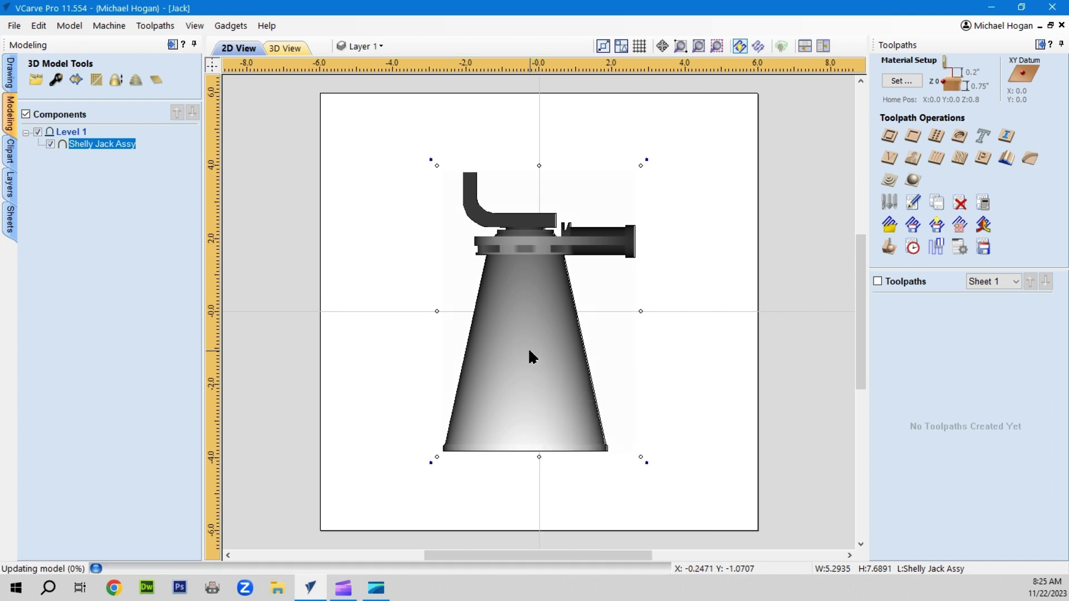
click(353, 46)
click(401, 83)
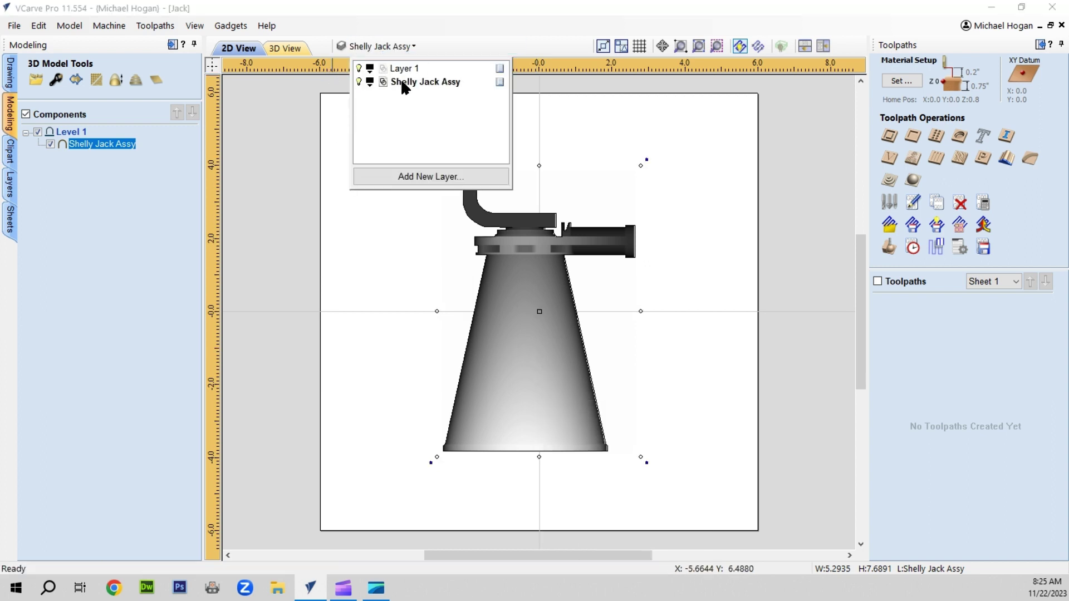
right_click(497, 81)
mouse_move(633, 194)
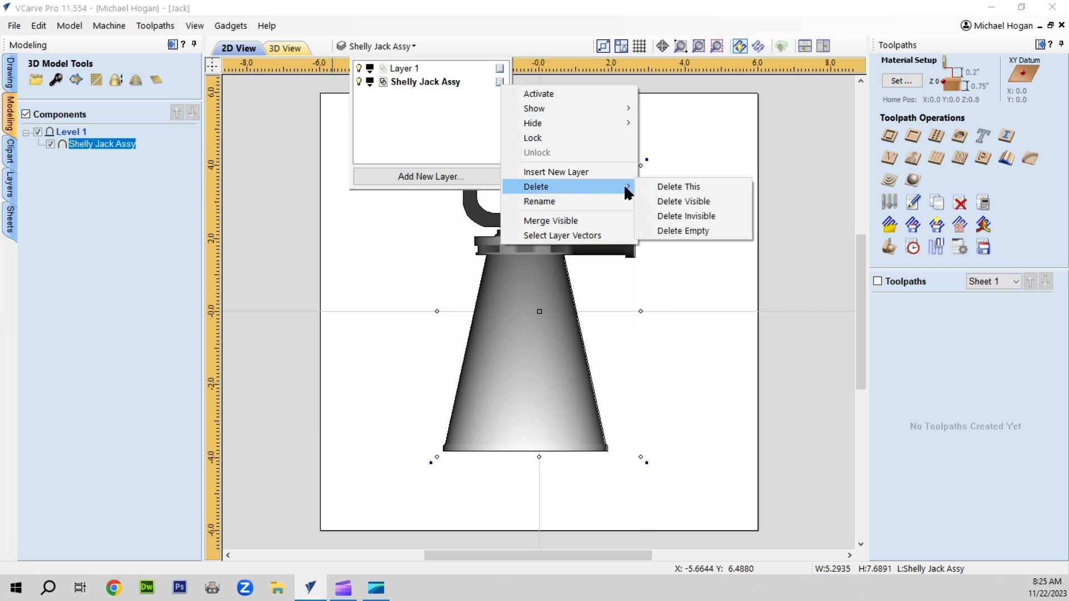
click(678, 187)
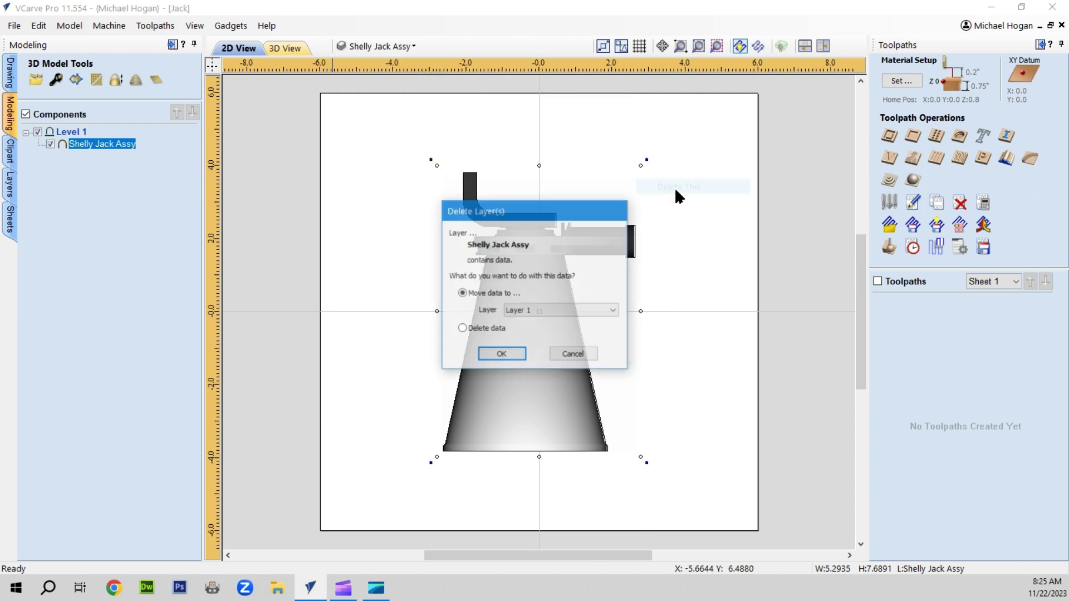
click(462, 328)
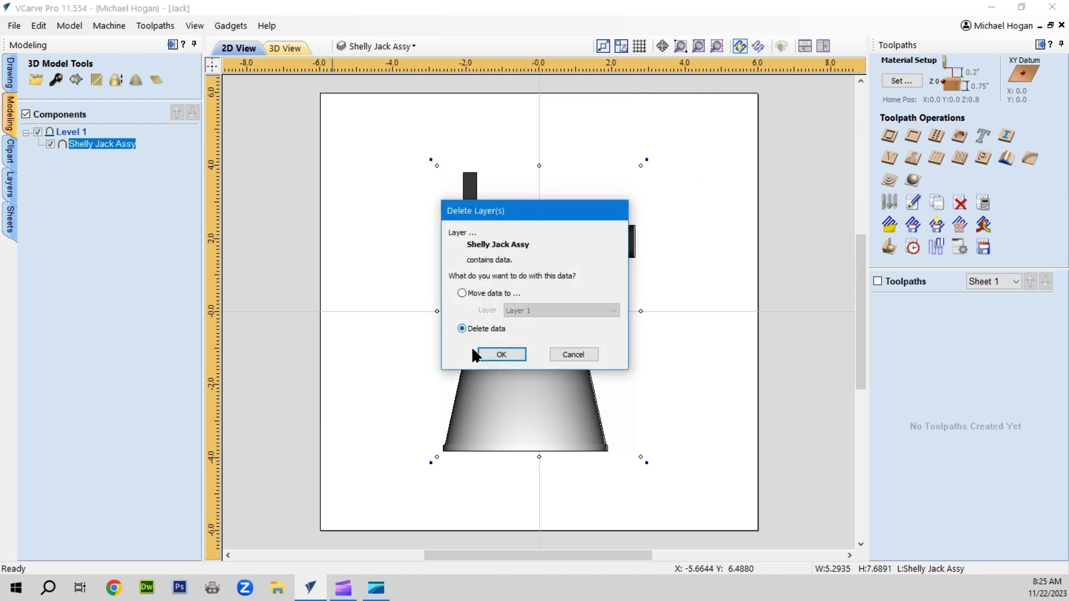
click(497, 354)
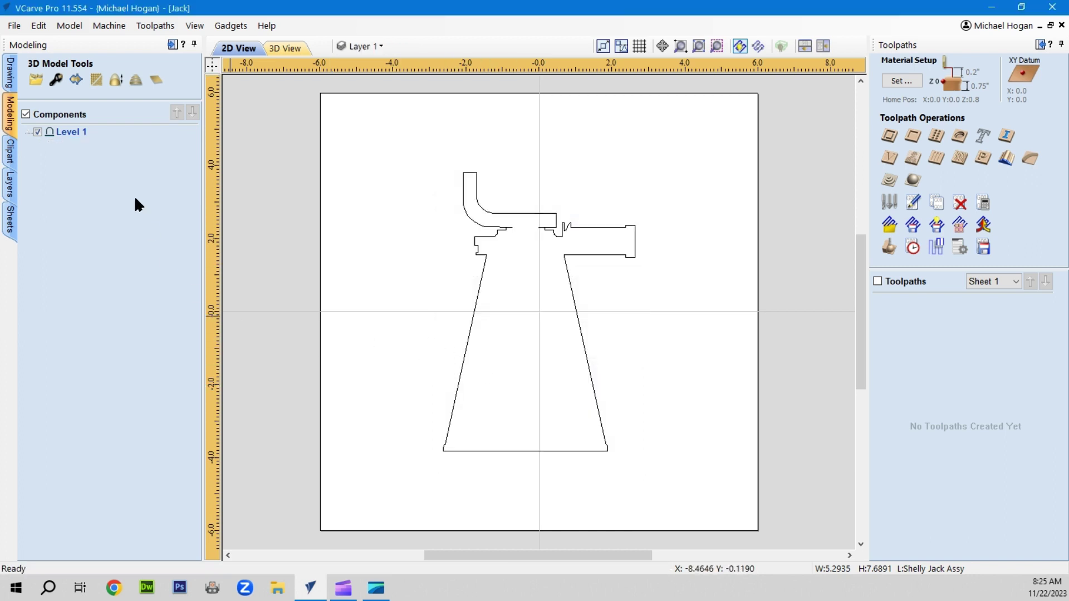
- Scale the jack outline with Set Size to 12.0 inches tall, 8.2418 wide
click(11, 78)
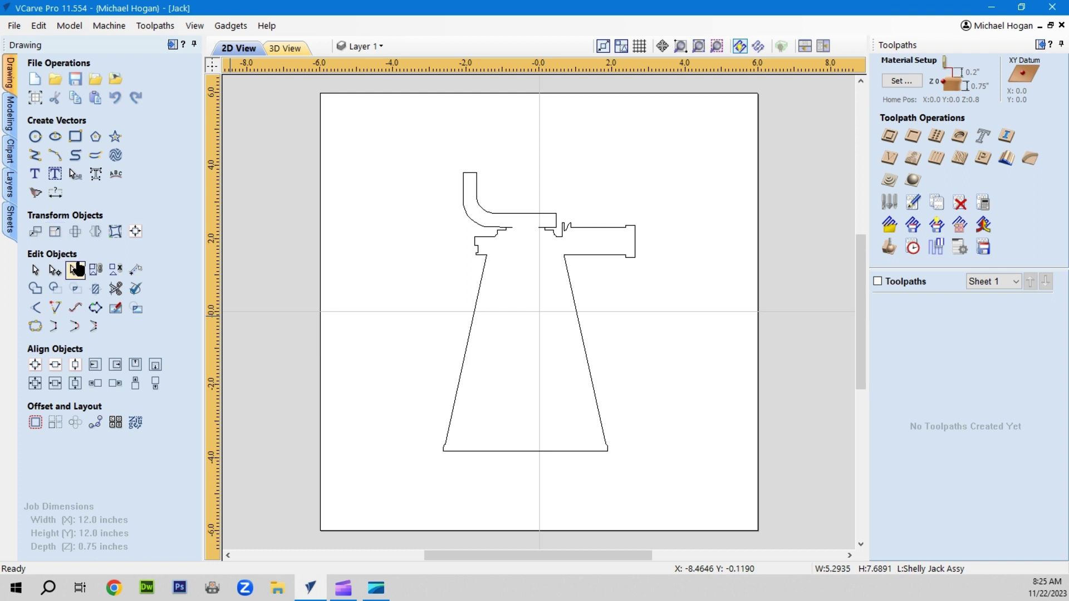
click(54, 232)
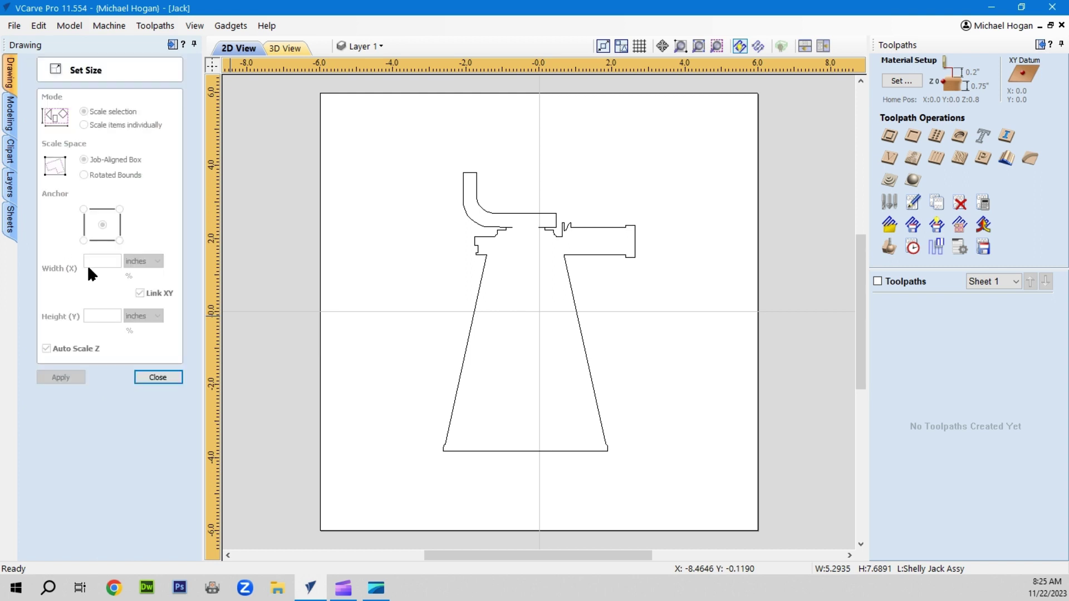
click(483, 287)
drag(110, 312, 88, 312)
key(BackSpace)
key(ctrl+z)
text(12.0)
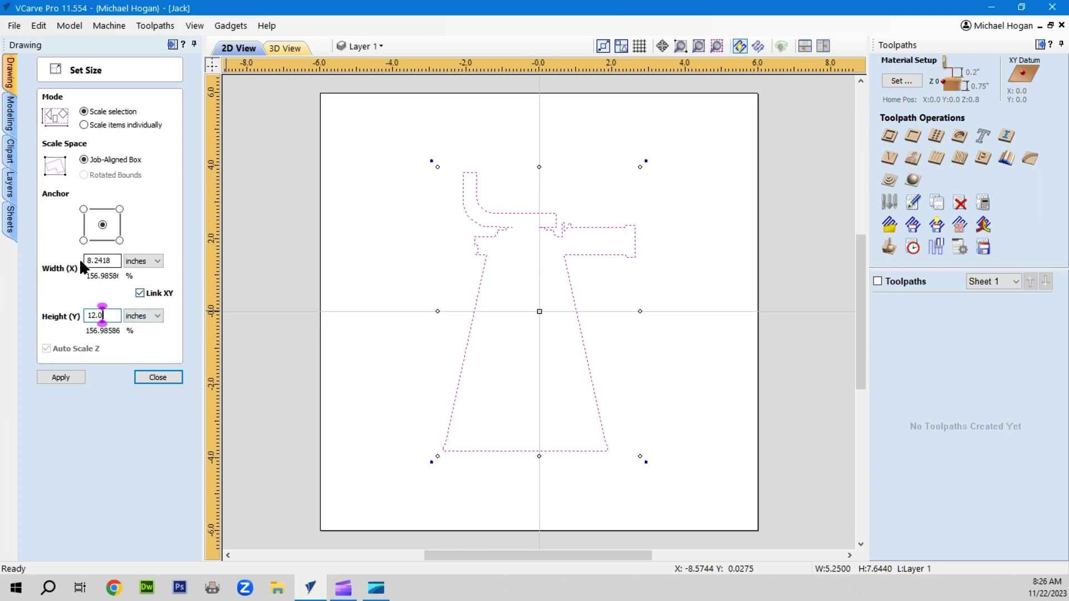
click(54, 379)
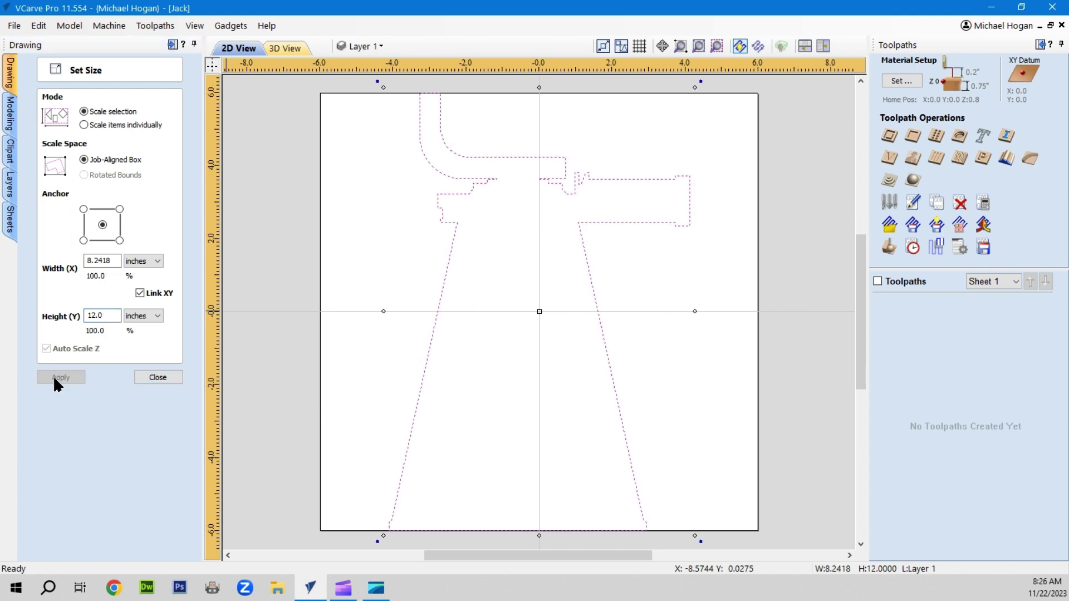
click(301, 368)
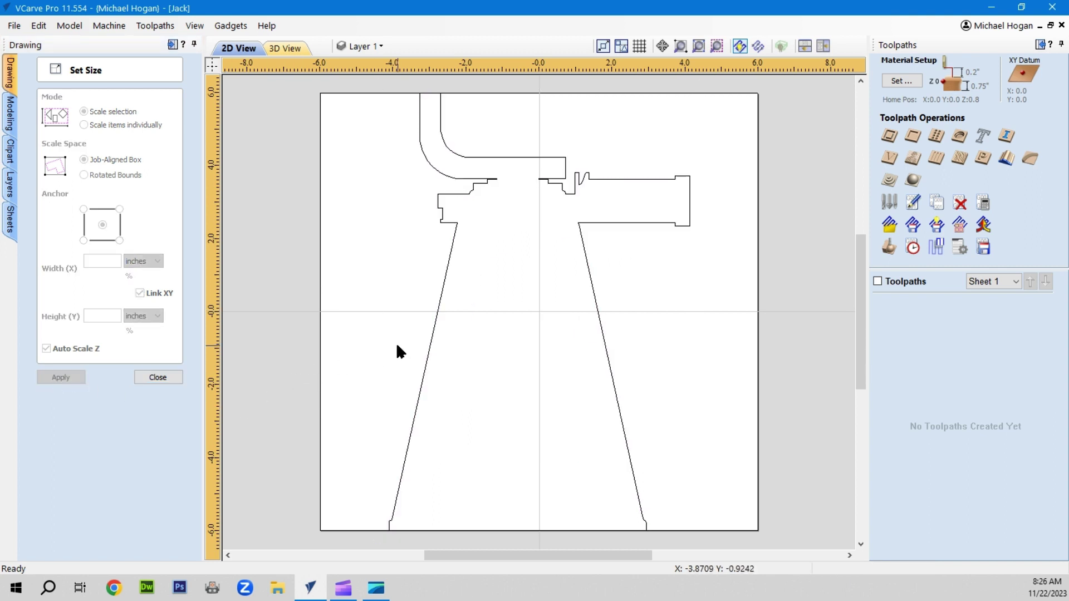
click(146, 375)
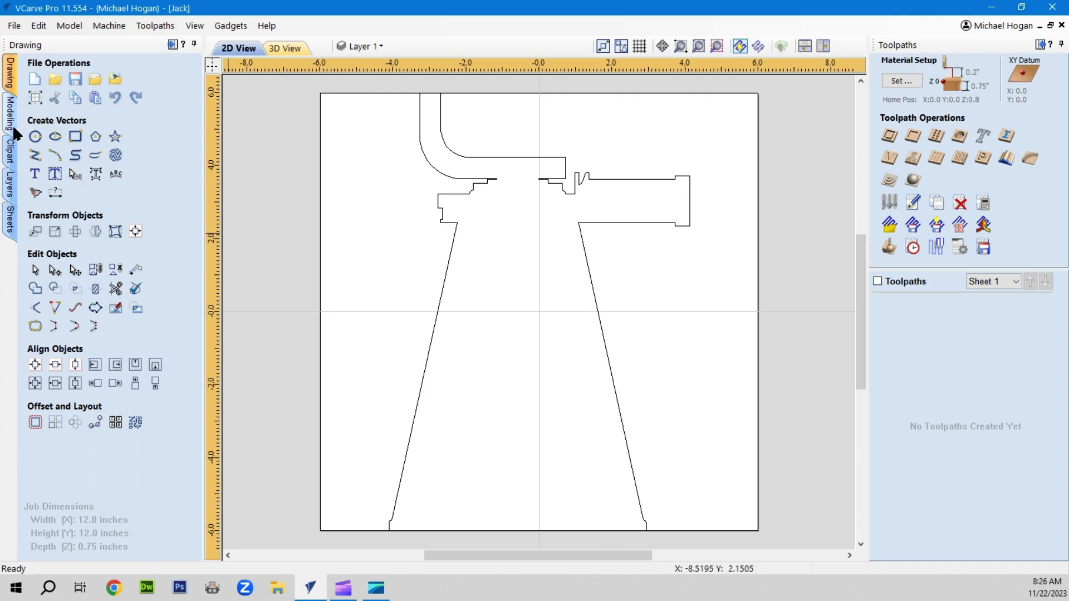
- Show the clipart library at the local My Clipart 2D Vectors folder
click(11, 156)
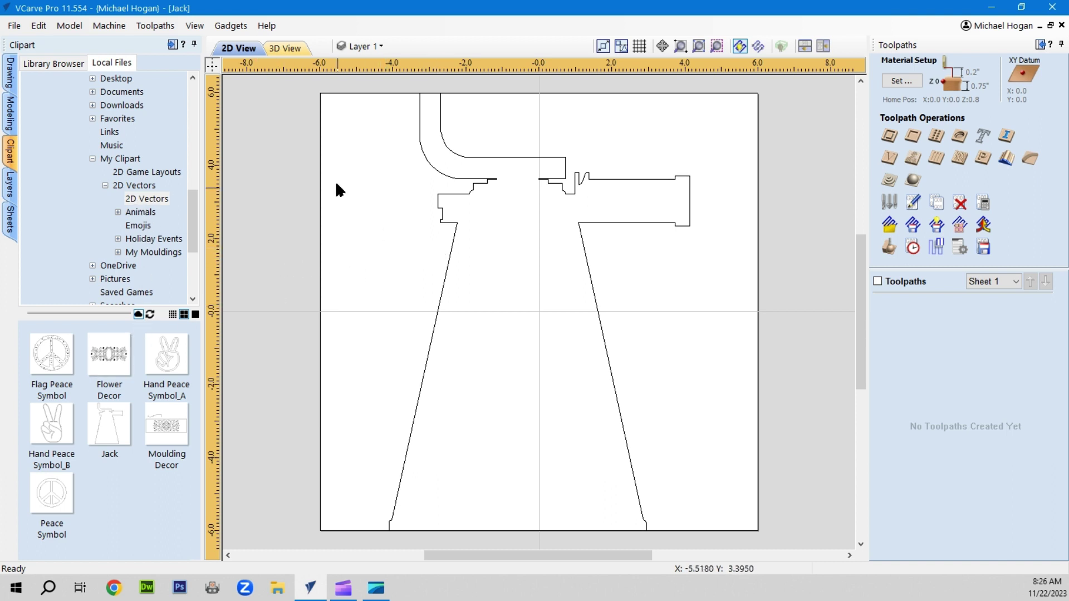
click(14, 26)
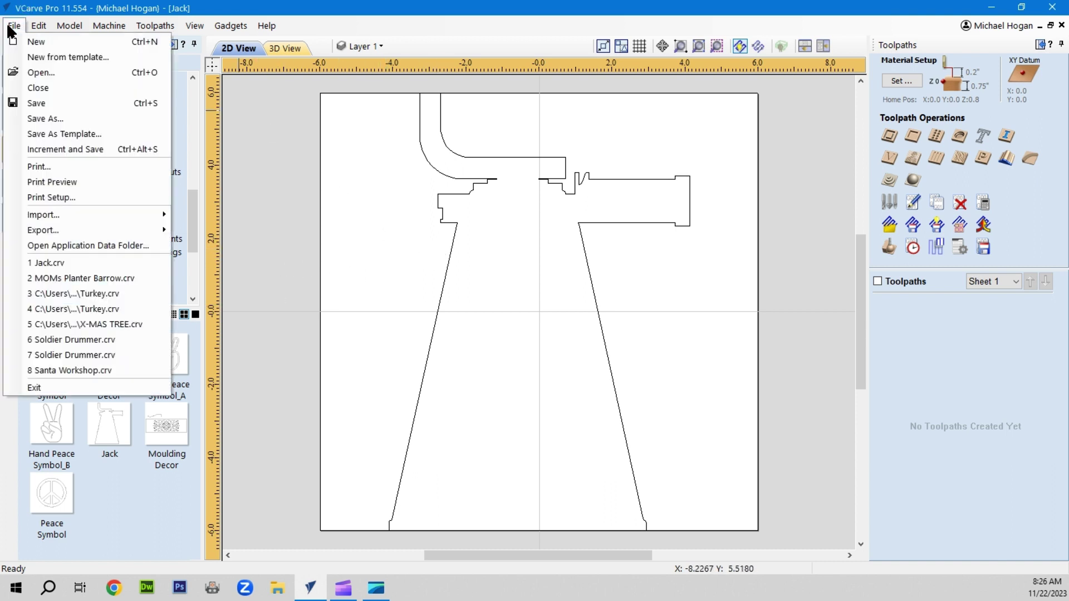
- Save the 12-inch jack outline as Jack.crv in 2D Vectors, replacing the old file
click(36, 118)
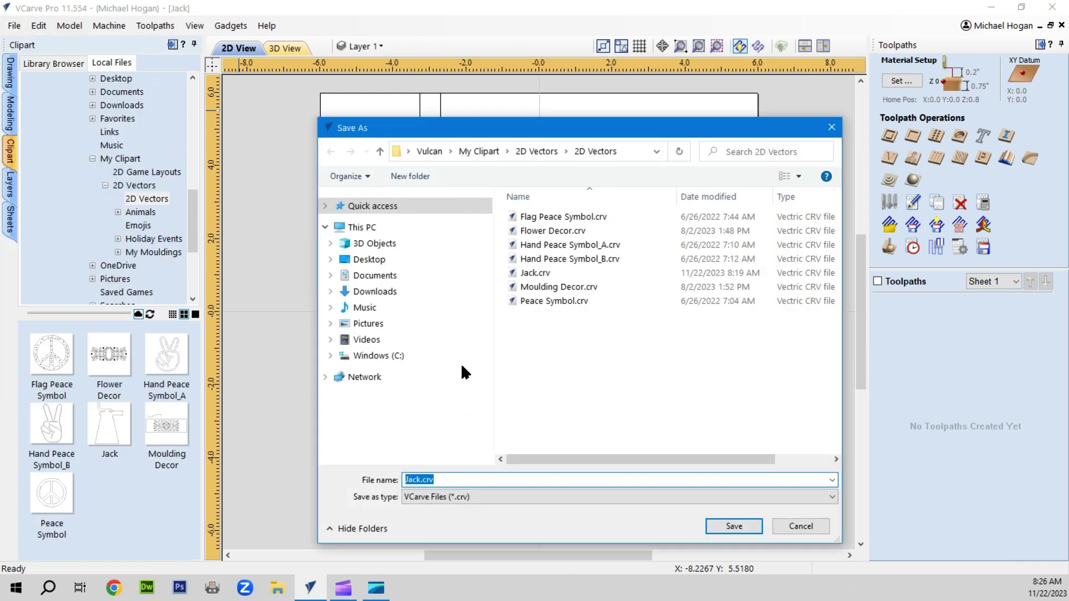
click(530, 274)
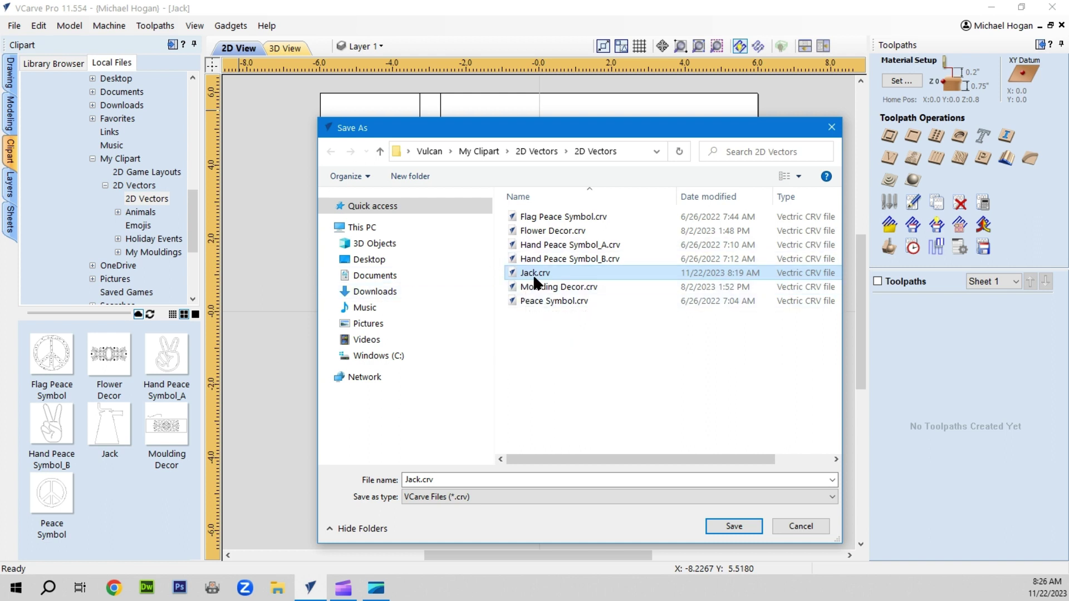
click(734, 527)
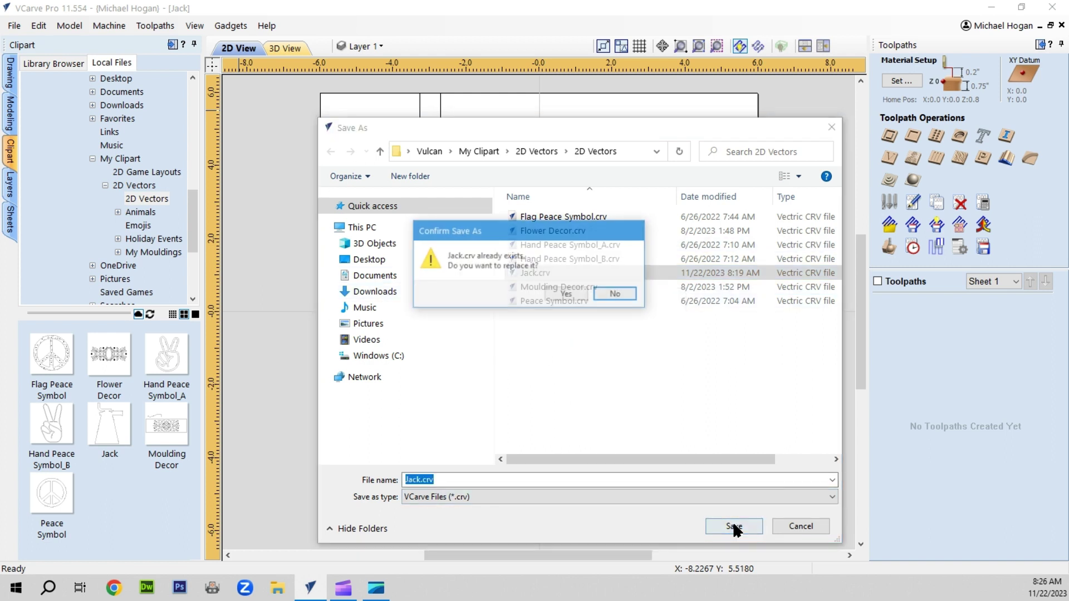
click(564, 297)
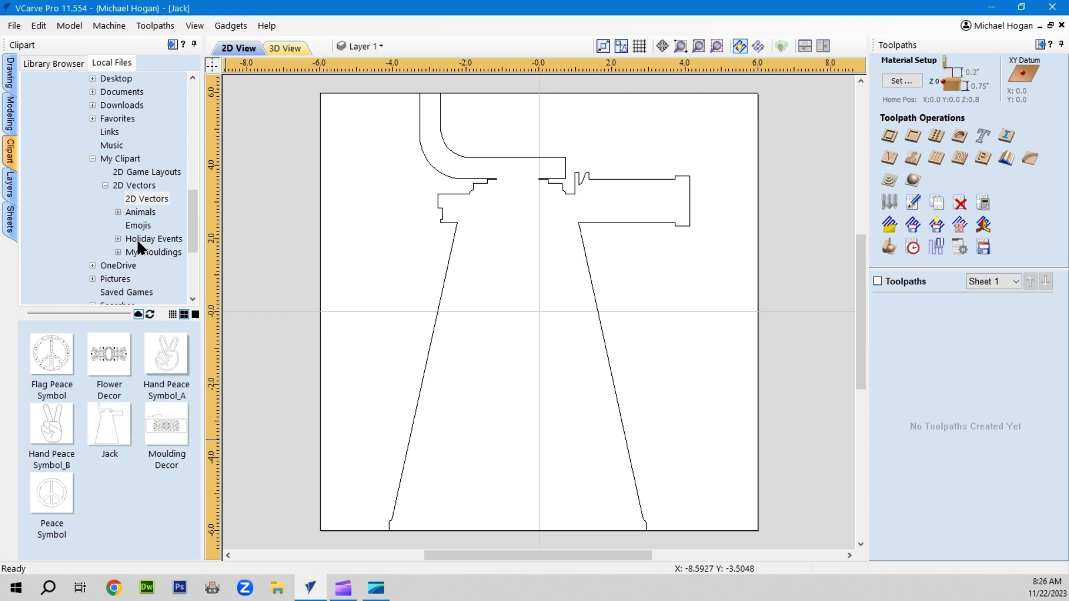
- Delete the jack outline and load star-3D.3dm from 3D Models > star-3D for import
click(447, 256)
key(Delete)
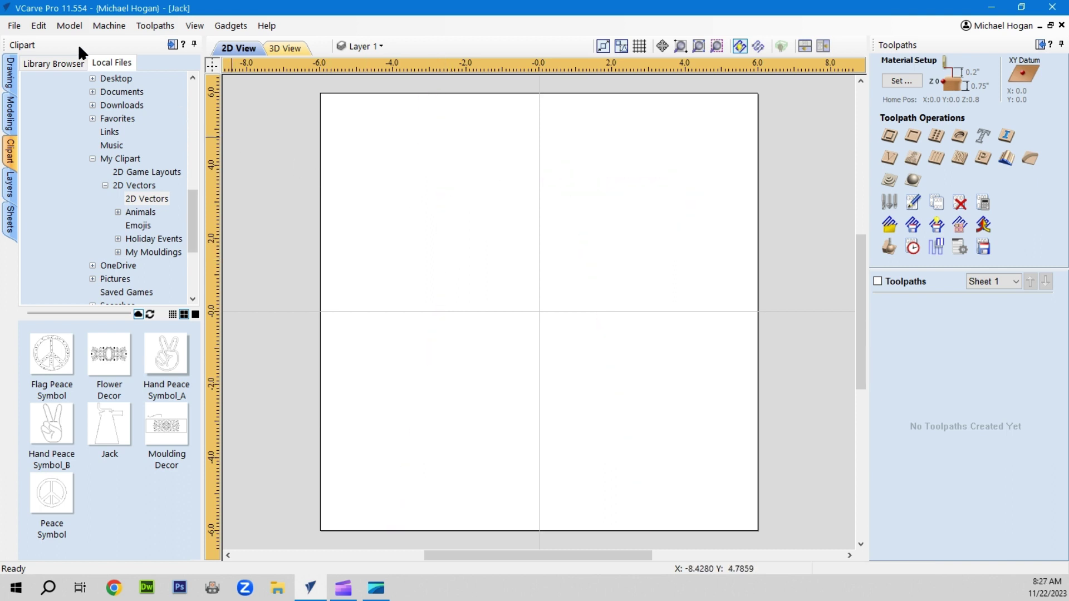
click(65, 24)
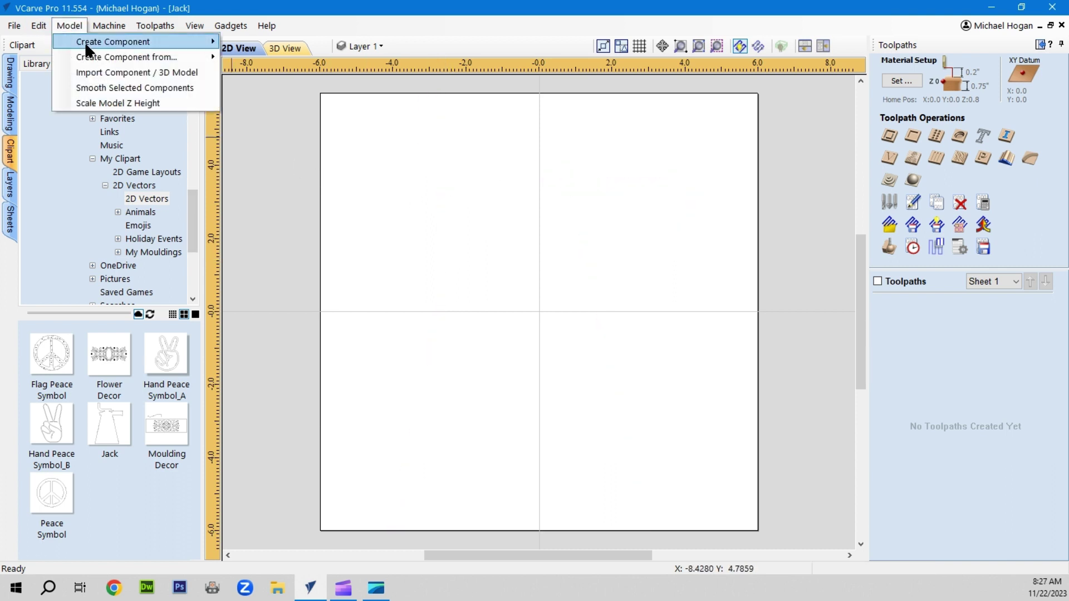
click(88, 73)
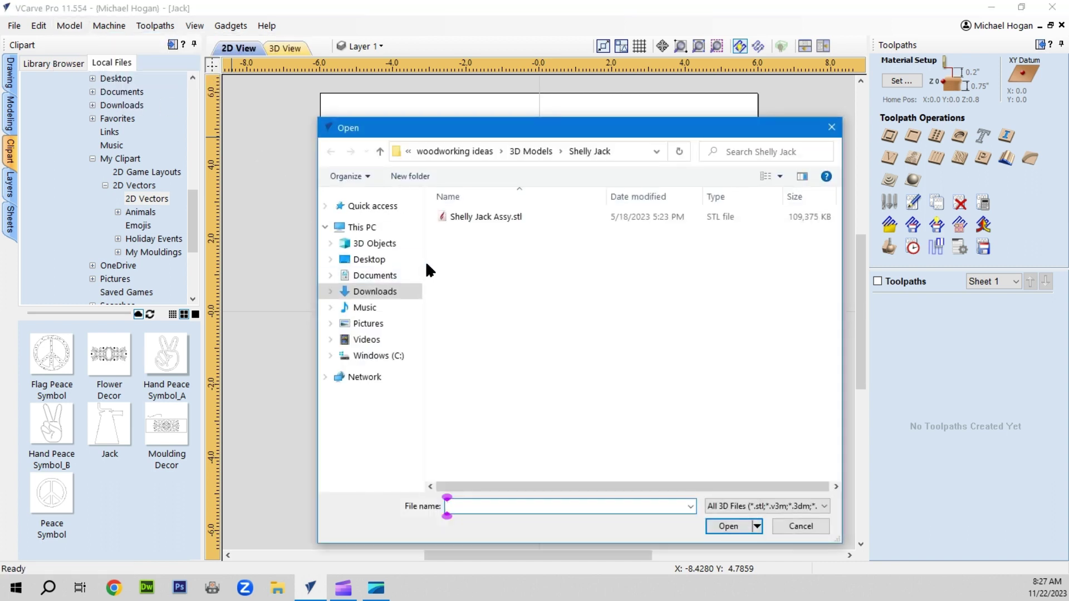
click(380, 152)
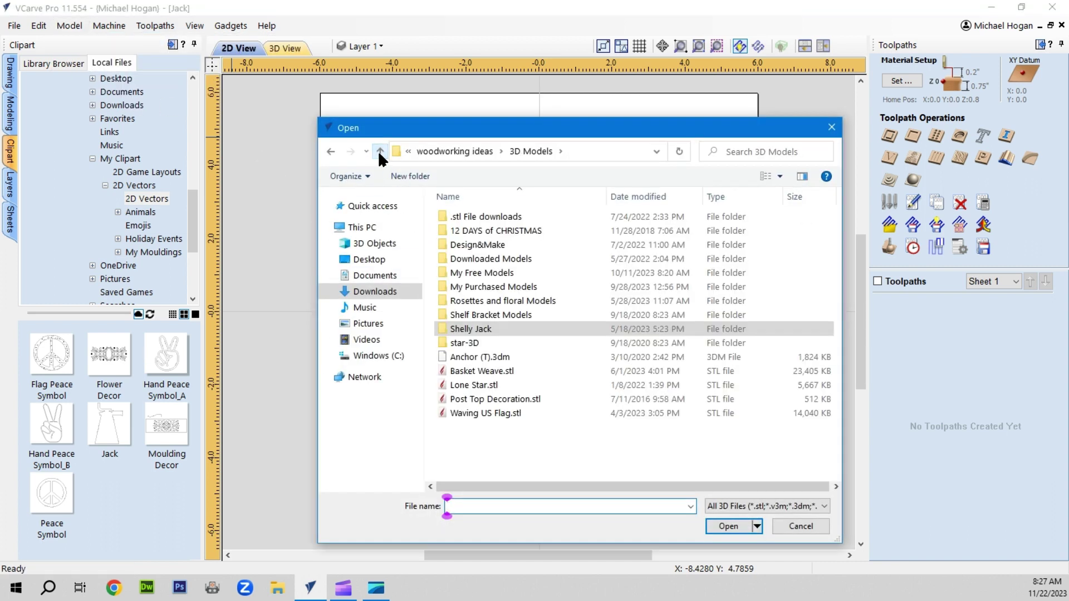
click(454, 344)
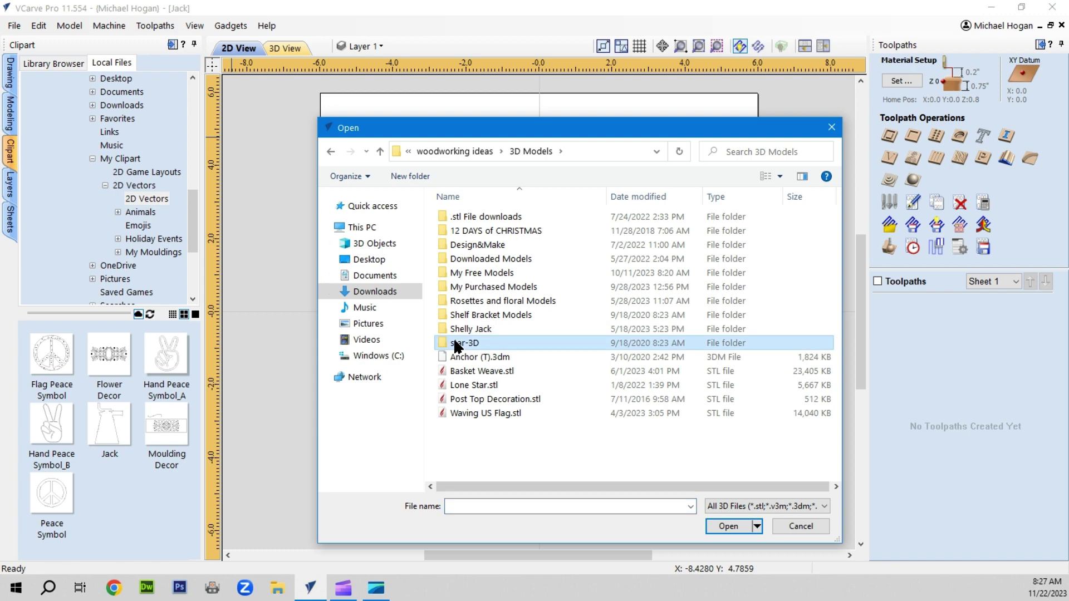
double_click(452, 343)
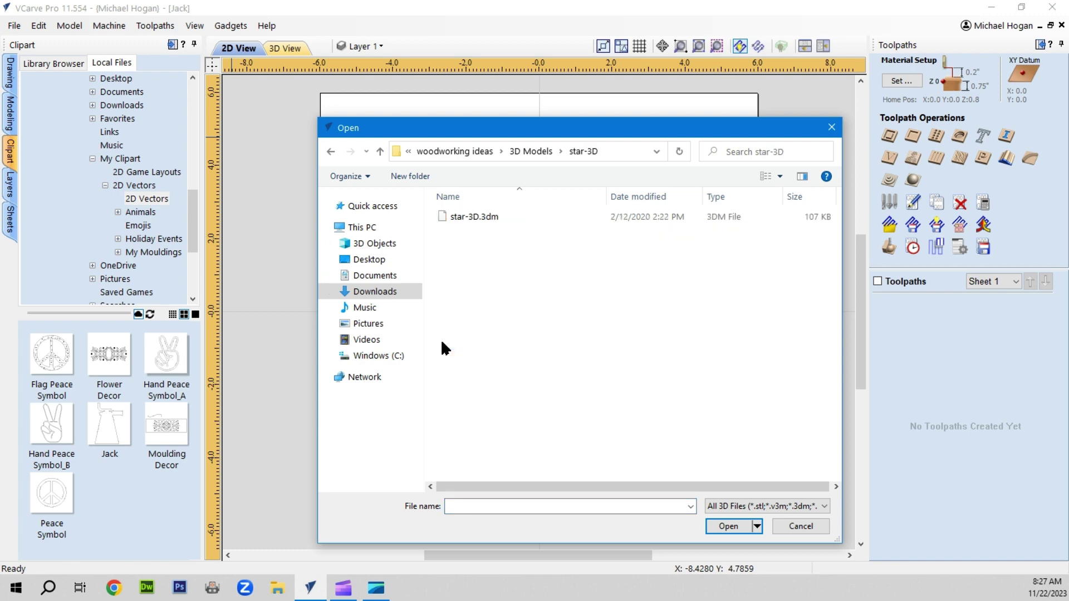
click(469, 216)
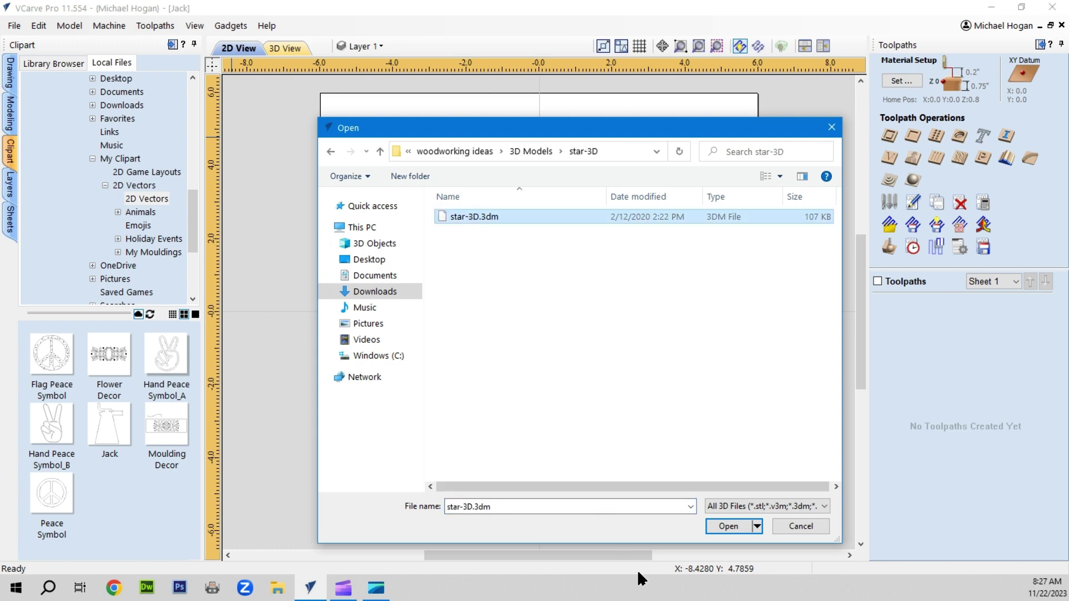
click(721, 523)
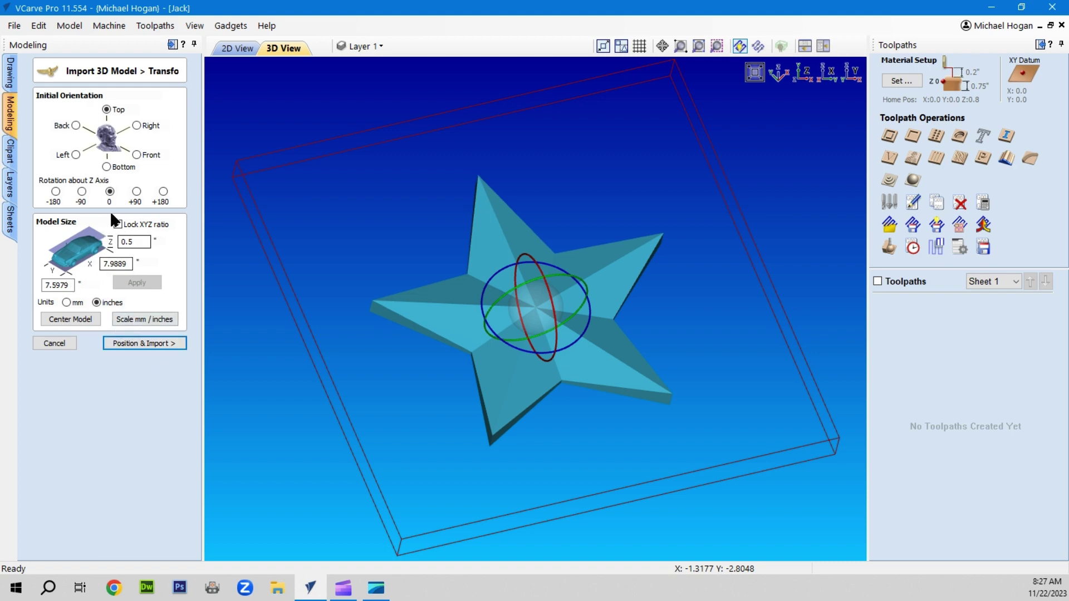
- Centre the star-3D model and import it at 0.5 depth below top
click(69, 316)
click(129, 339)
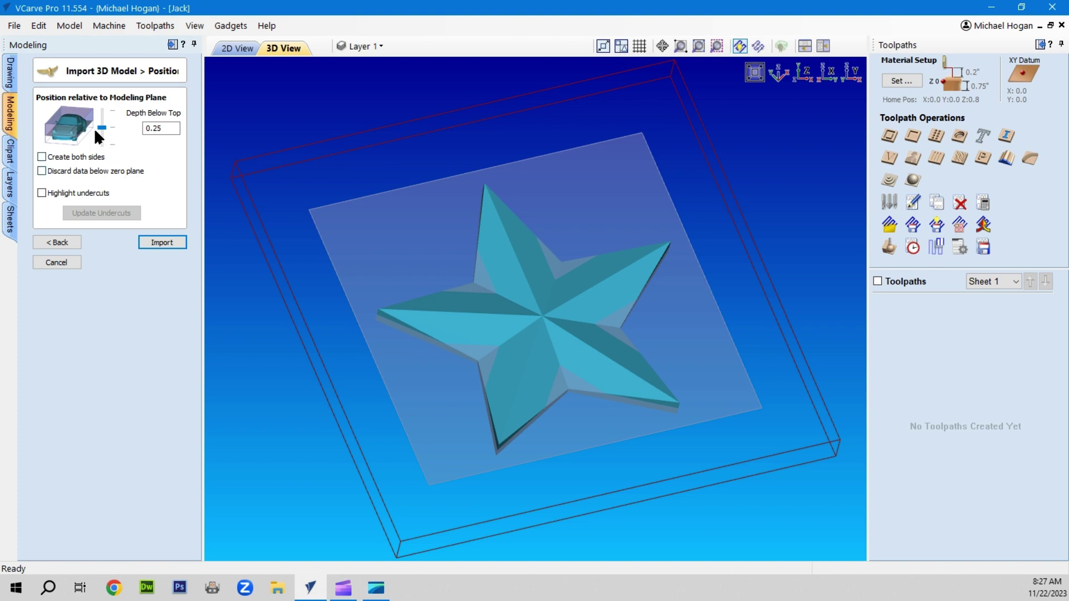
drag(99, 129, 104, 156)
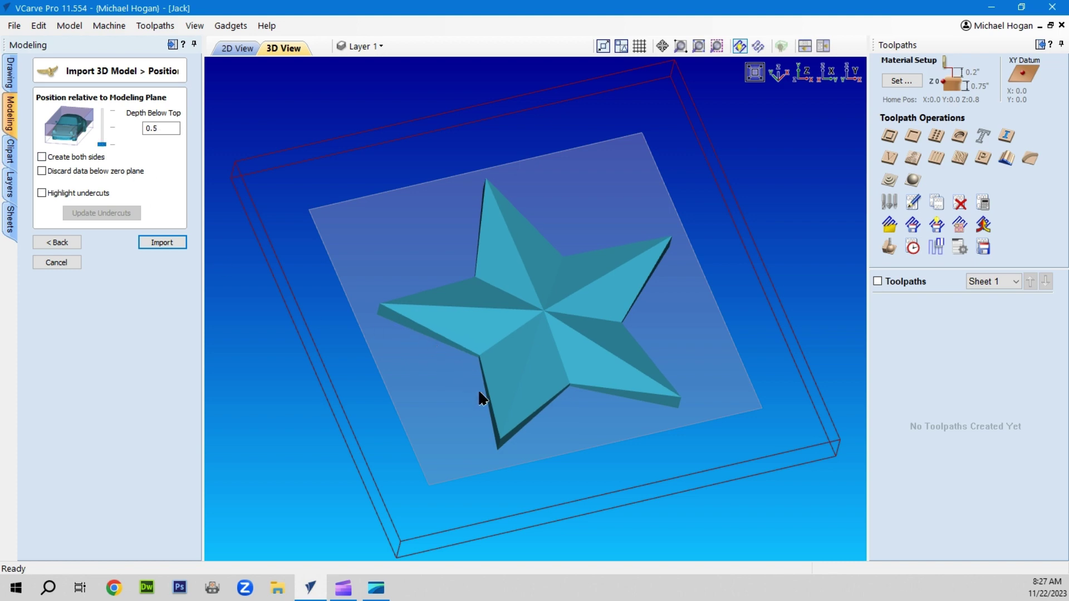
click(160, 243)
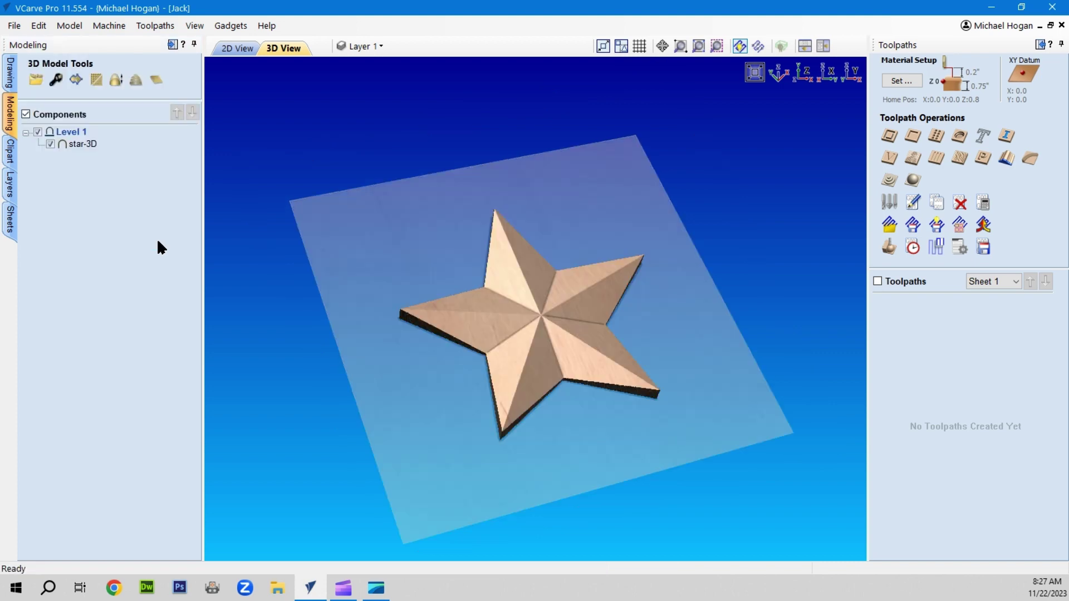
- In 2D view, check the traced star's properties, then delete the star-3D component
click(234, 47)
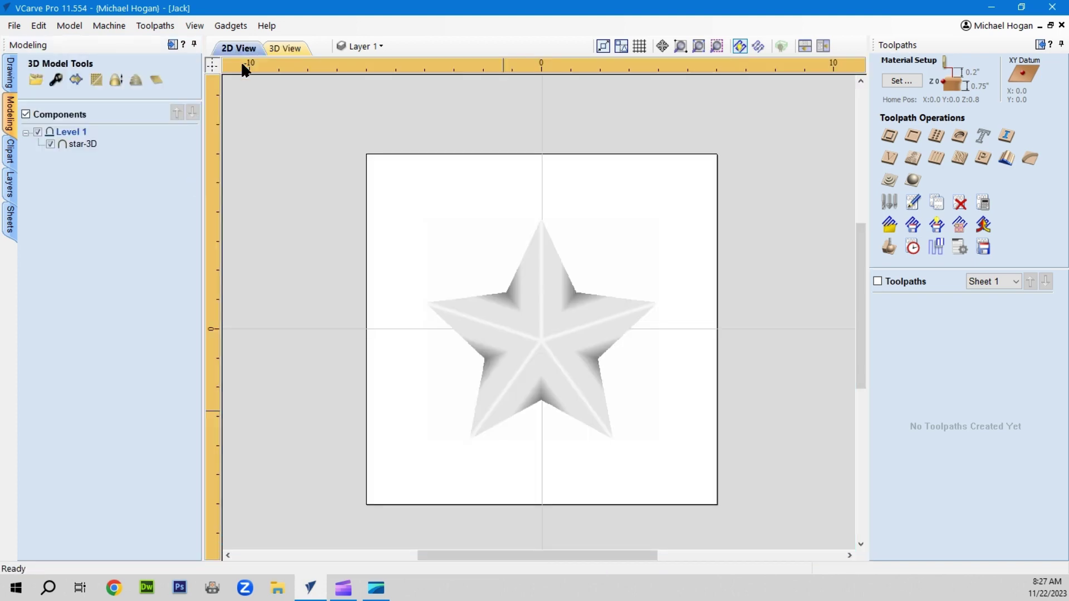
click(542, 353)
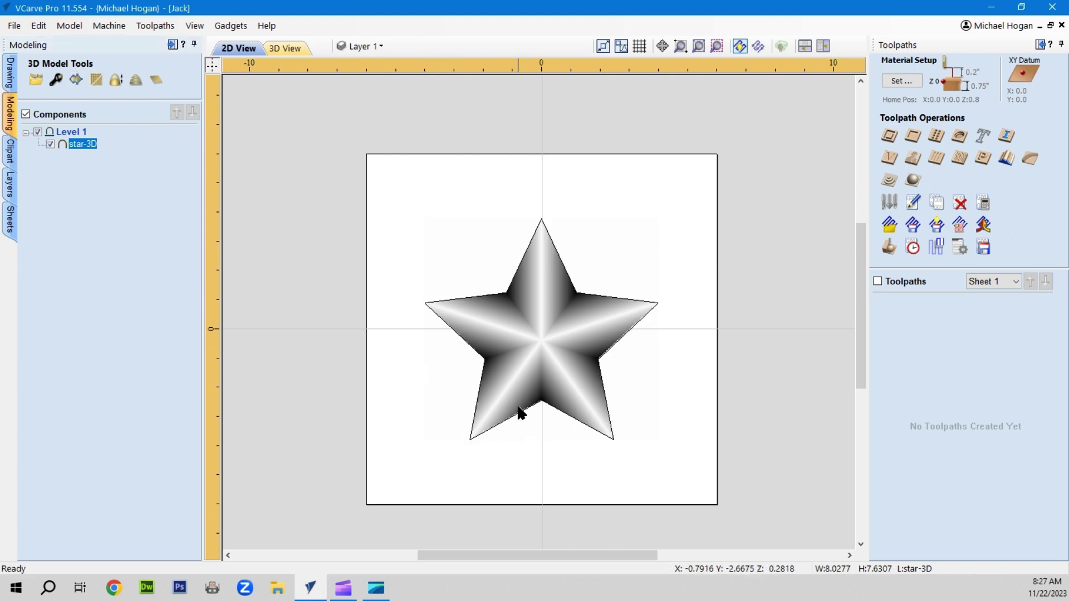
click(544, 336)
right_click(543, 337)
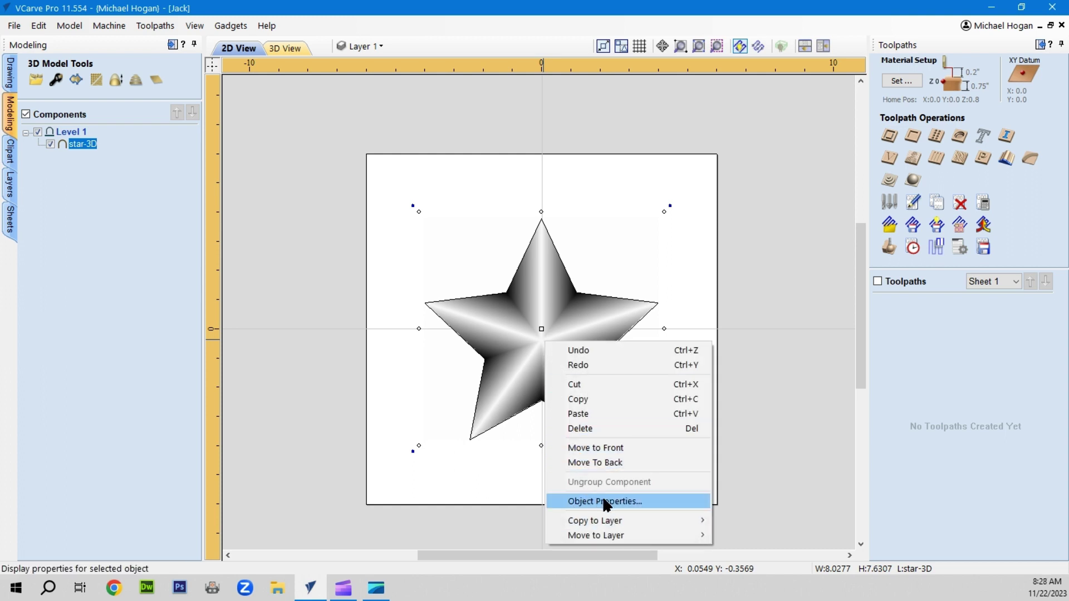
click(480, 453)
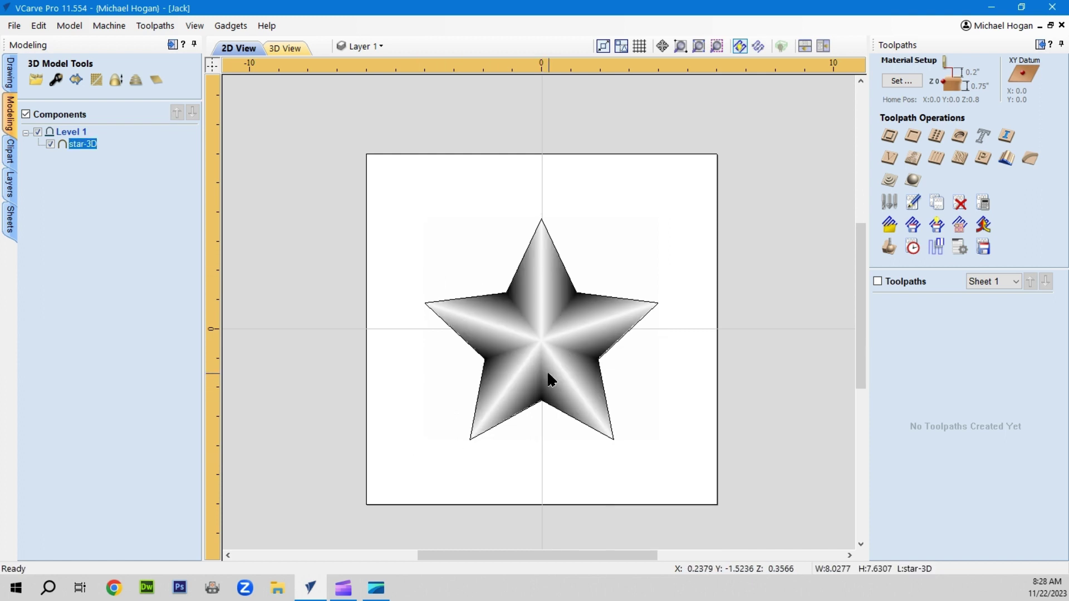
right_click(88, 144)
click(123, 258)
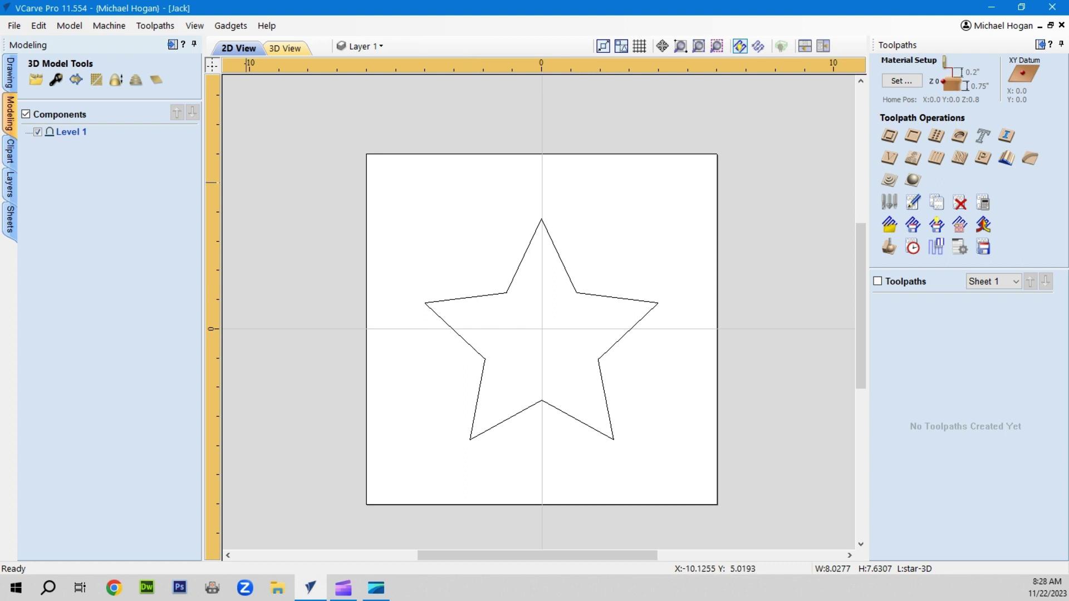
- Scale the star outline to 12.0 inches wide (11.41 inches tall) with linked XY sizing
click(11, 71)
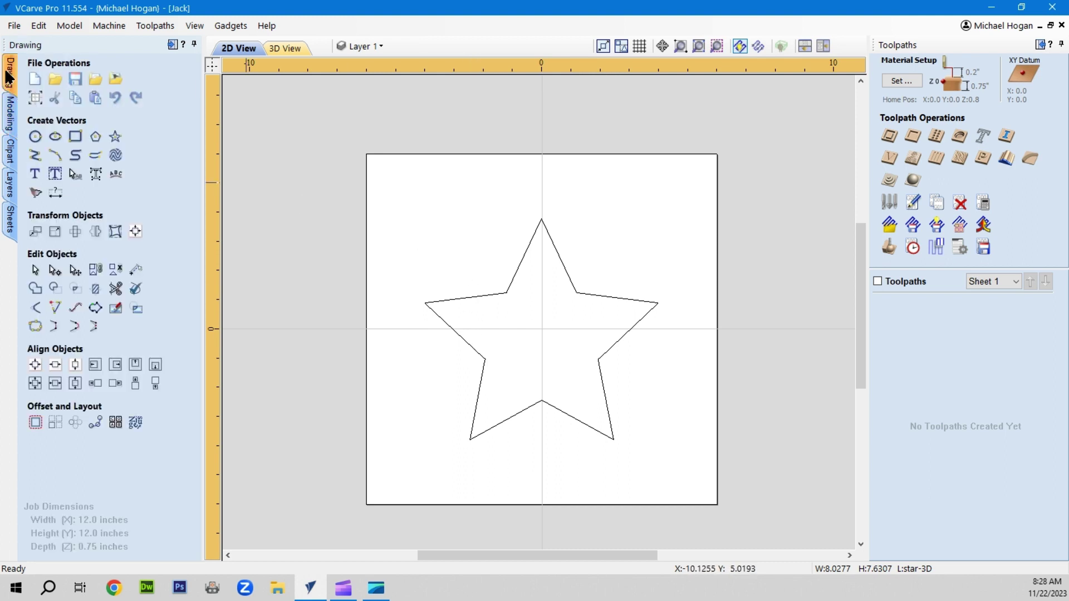
click(54, 231)
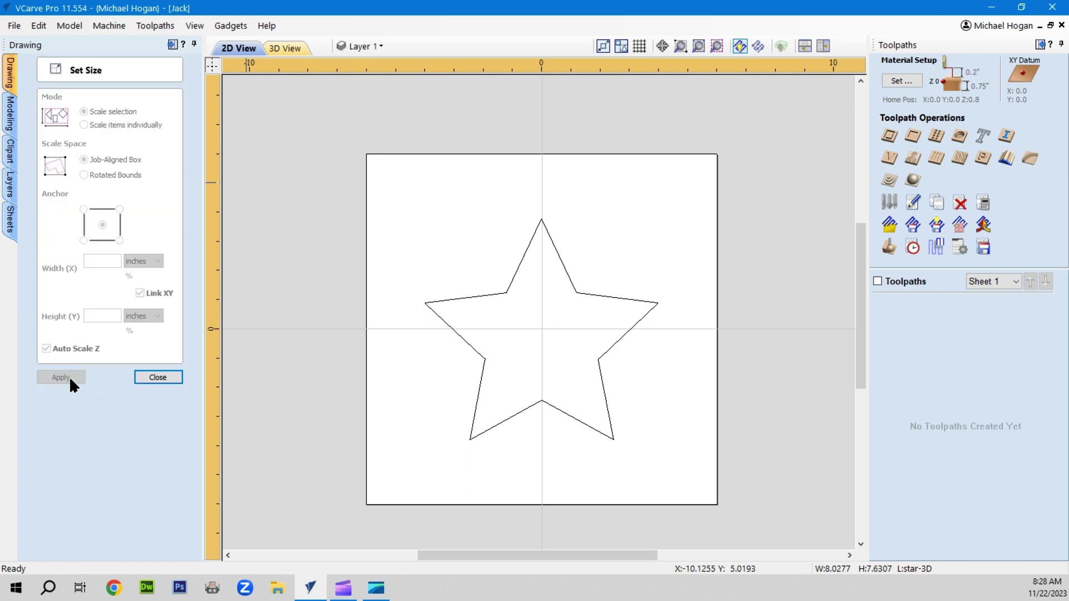
click(433, 306)
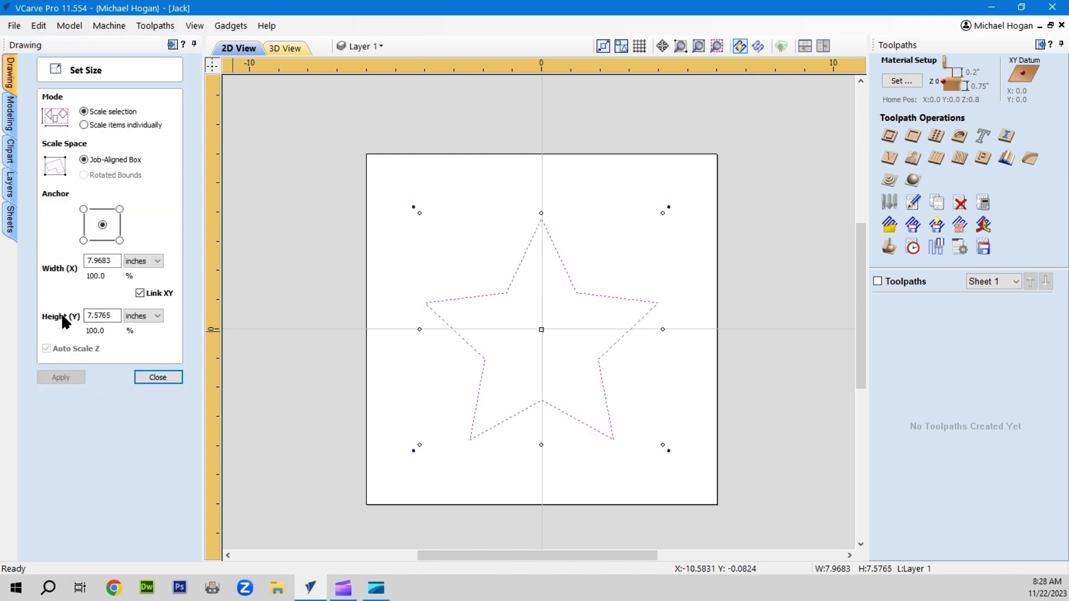
double_click(117, 261)
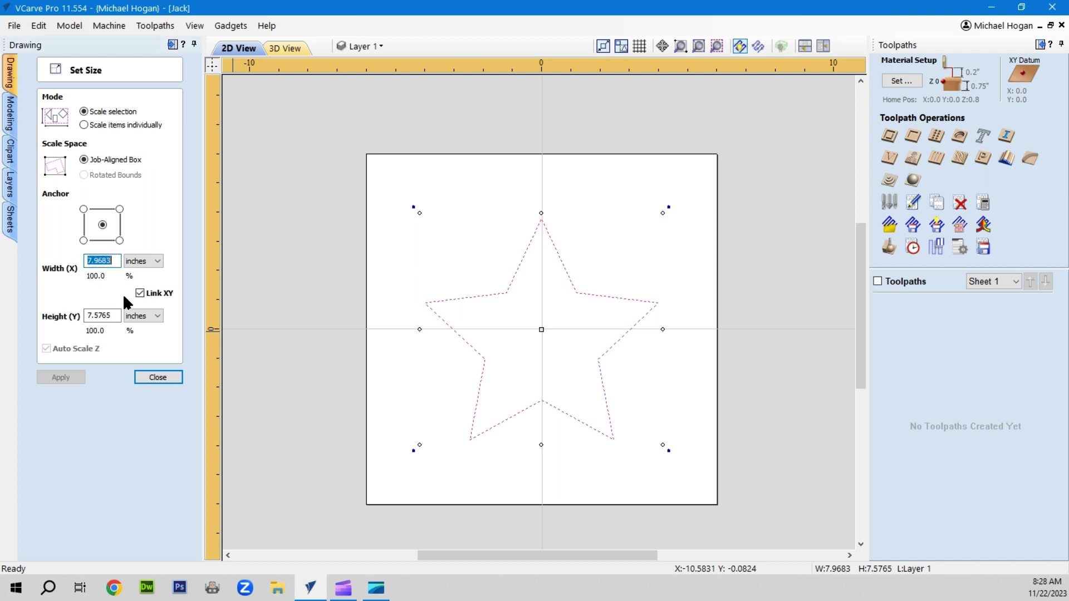
text(12.0)
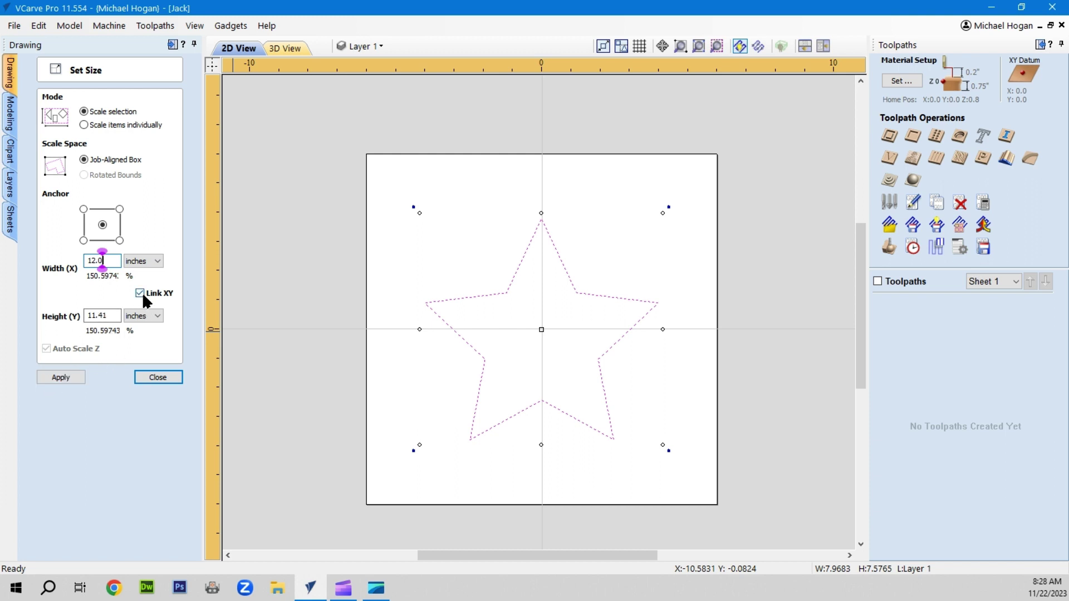
click(60, 378)
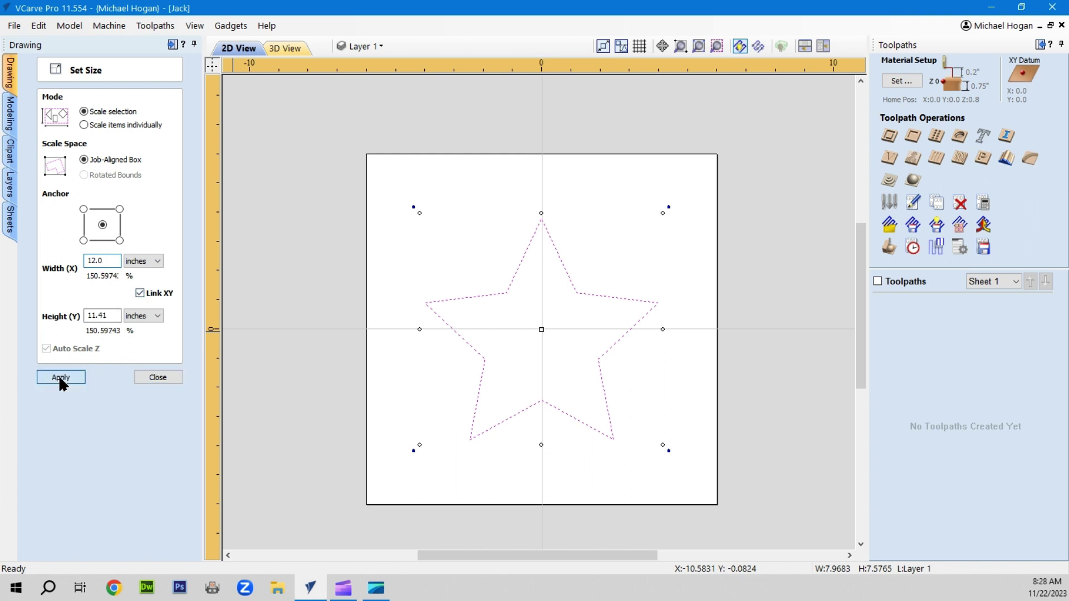
click(266, 245)
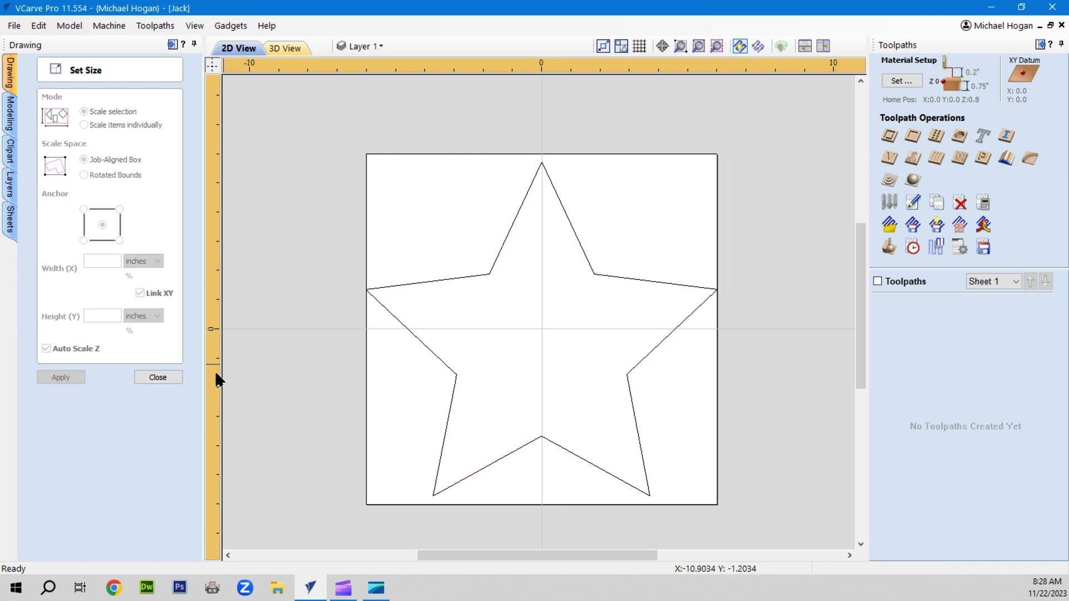
- Save the job as Star.crv in the My Clipart 2D Vectors folder
click(155, 379)
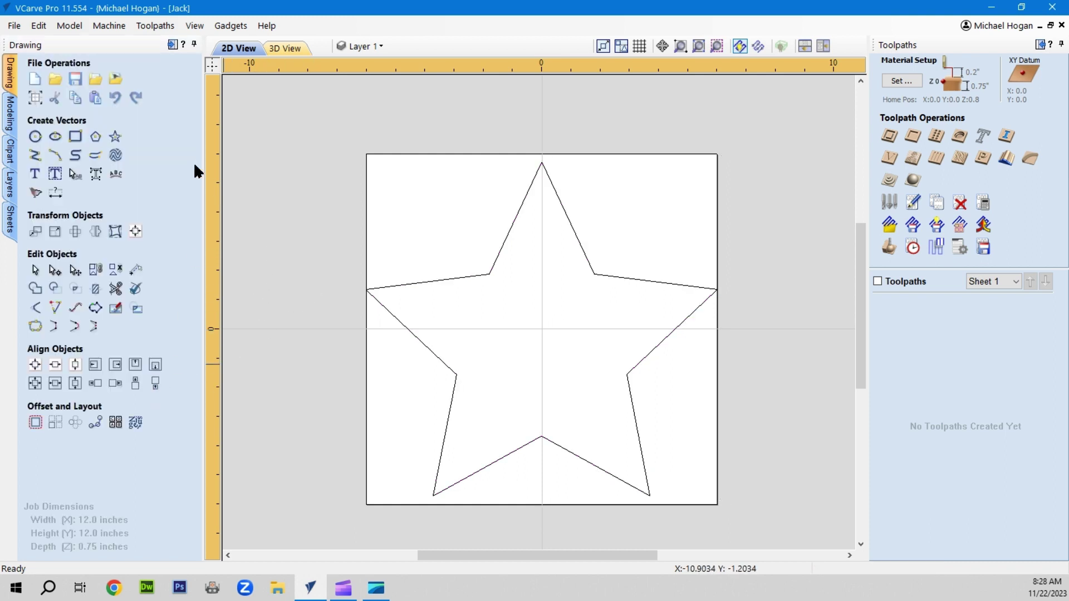
click(13, 25)
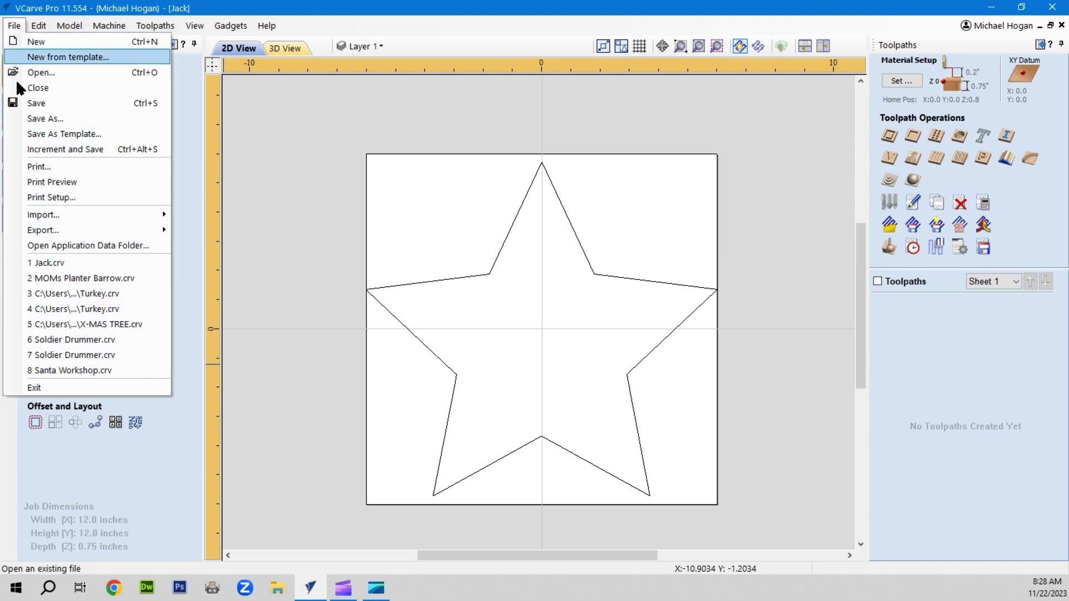
click(44, 117)
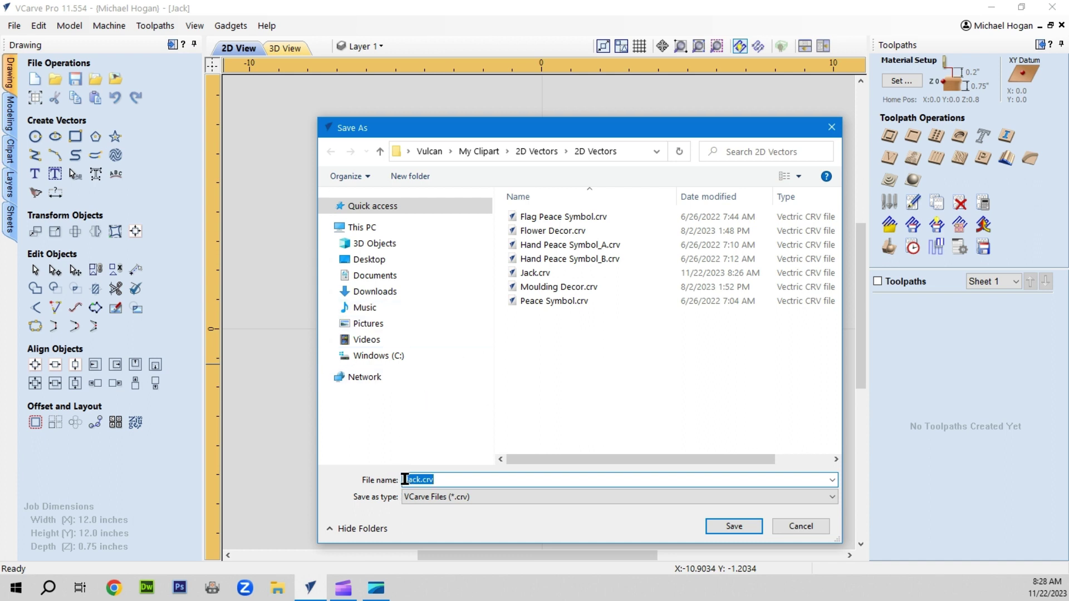
drag(404, 479, 419, 479)
text(Star)
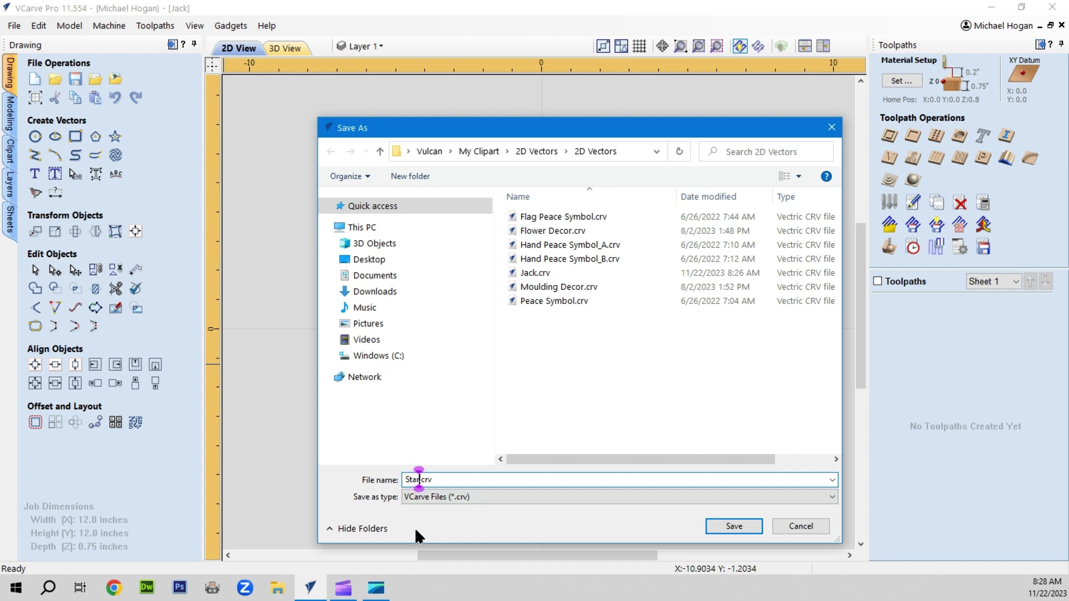
click(731, 527)
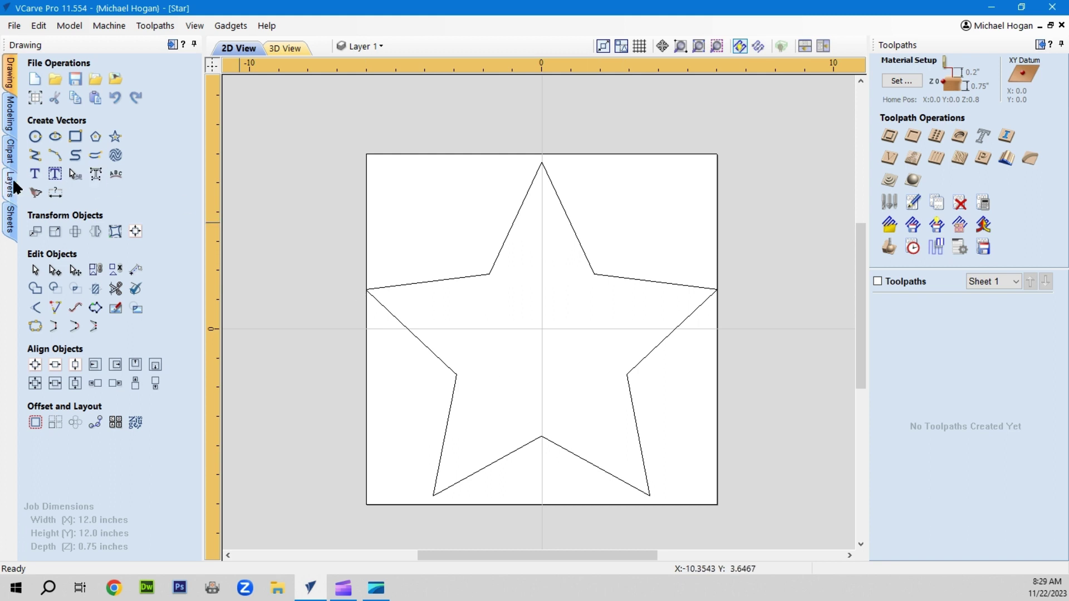
- Browse the Library Browser clipart folders, then return to local 2D Vectors showing Star beside Jack
click(10, 150)
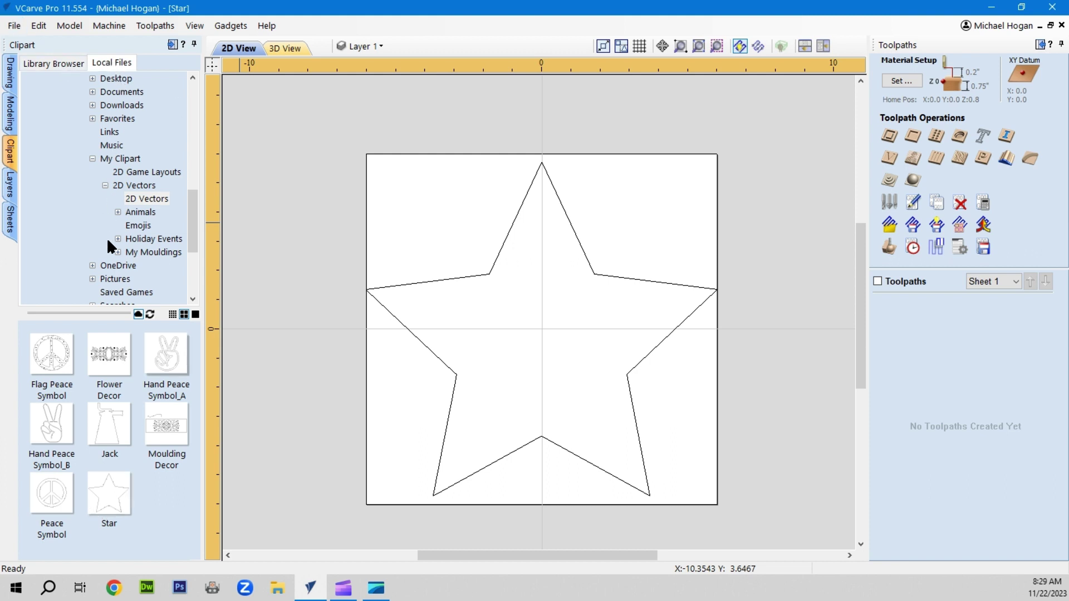
click(53, 63)
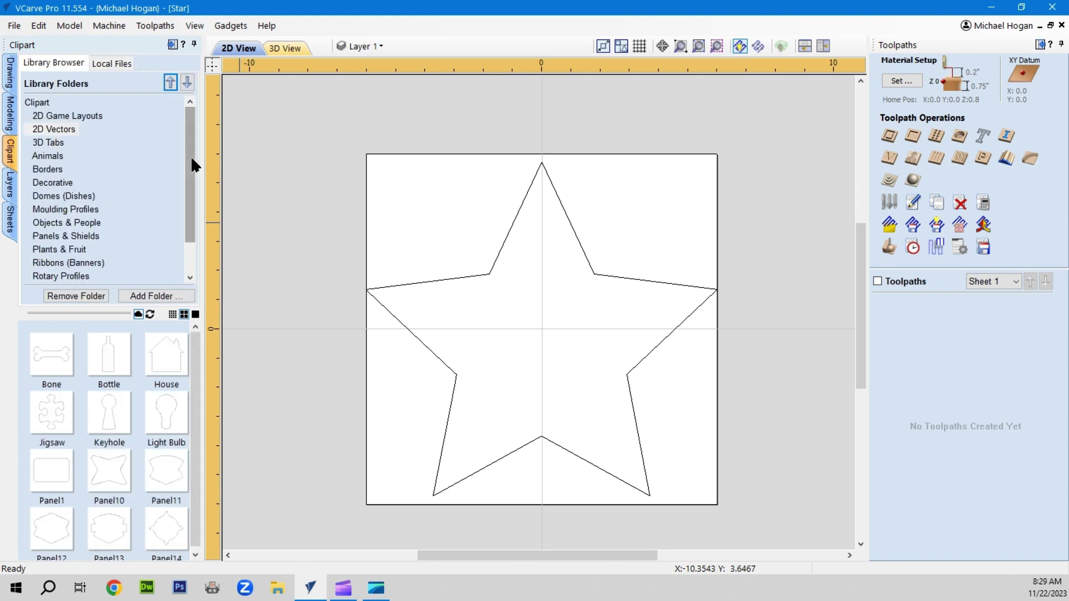
scroll(188, 155, down, 1)
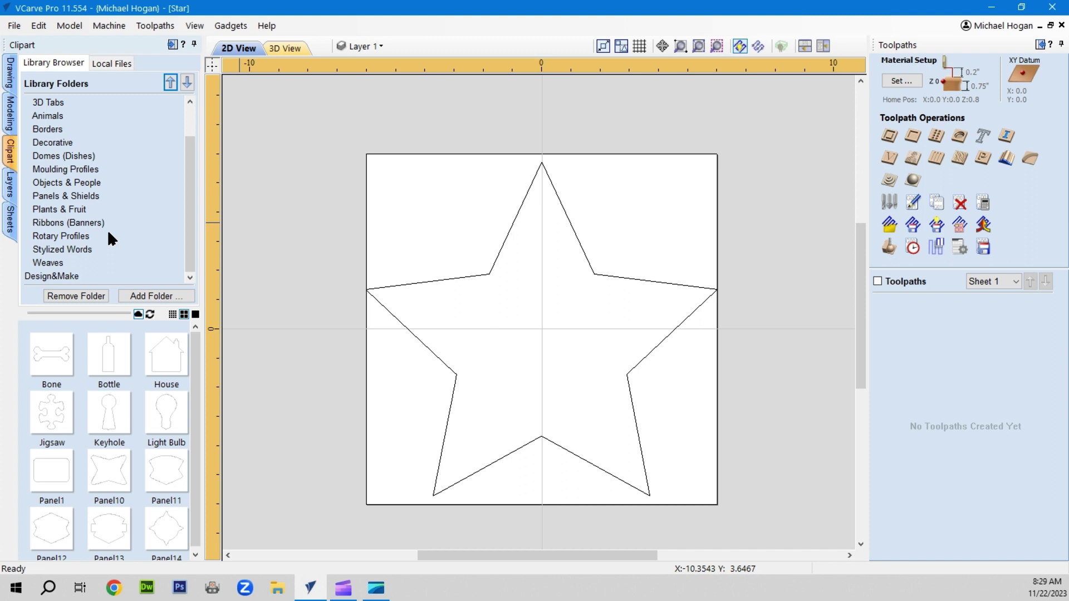
click(115, 64)
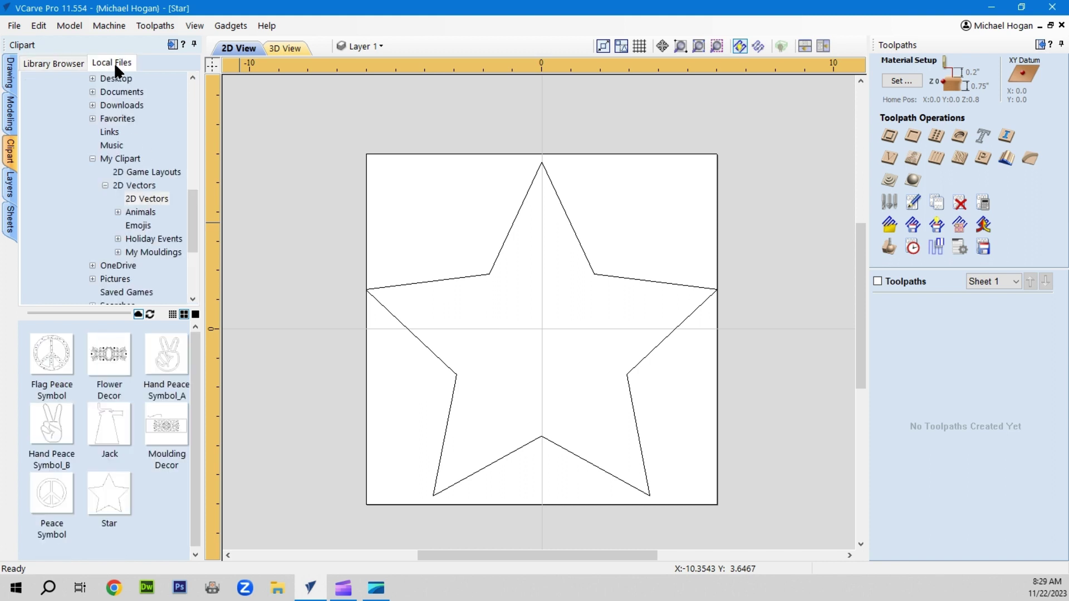